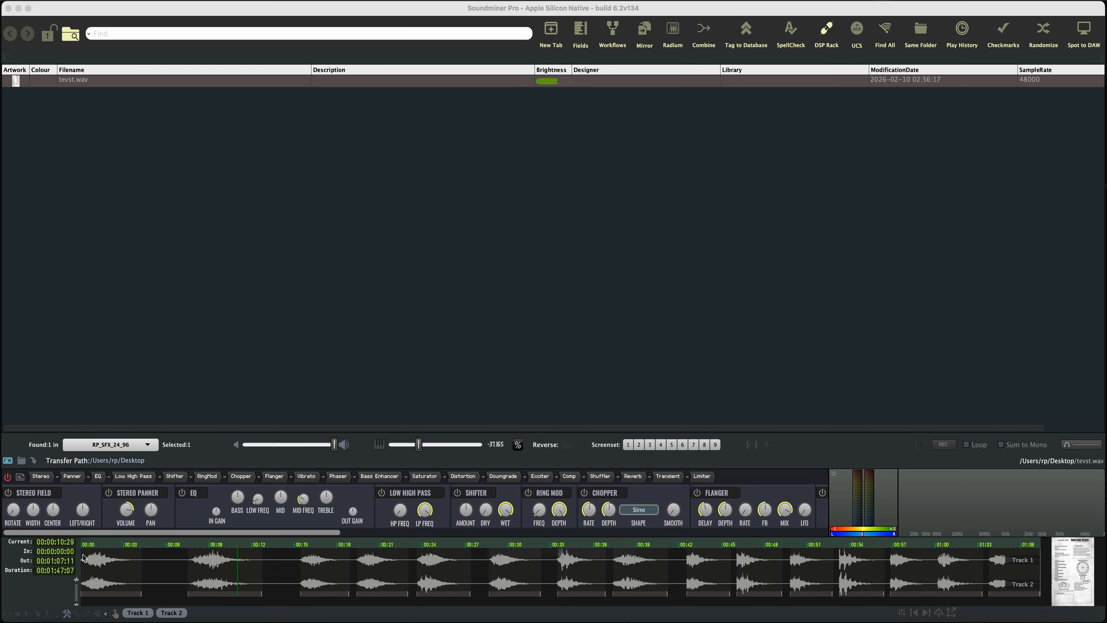
Audition the first three sounds and several sounds in the second half of tevst.wav, and stop playback
left_click(84, 558)
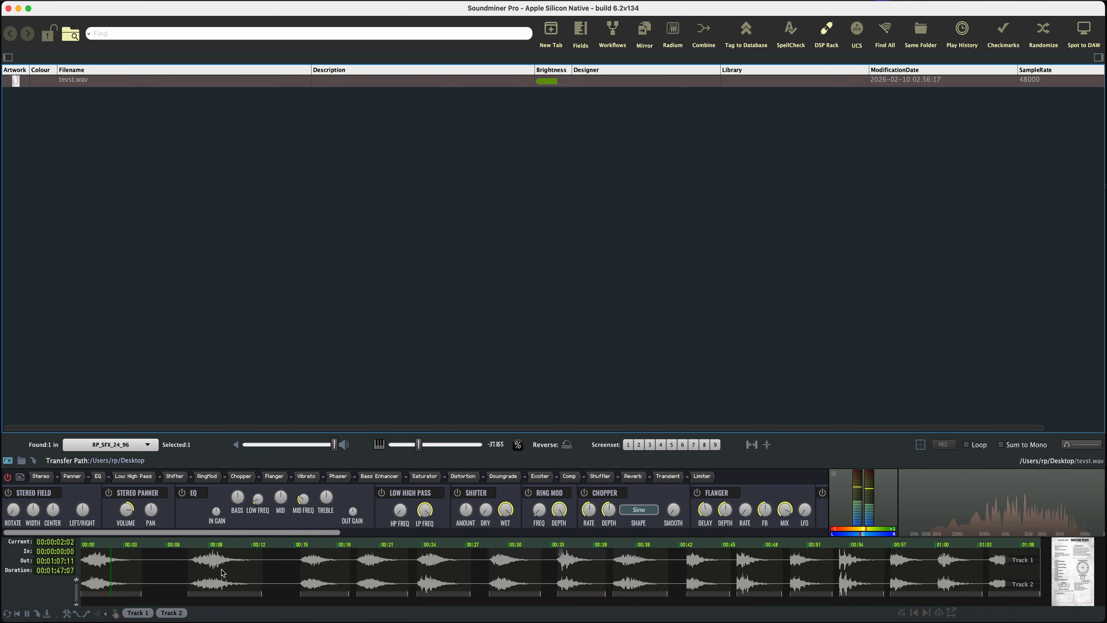
left_click(188, 560)
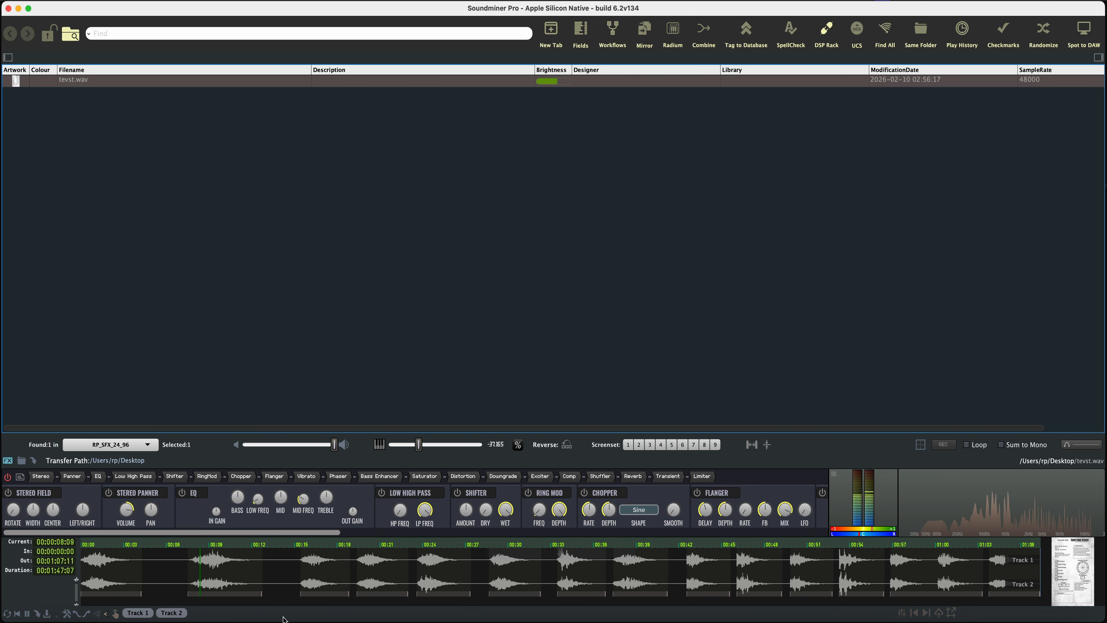
left_click(300, 560)
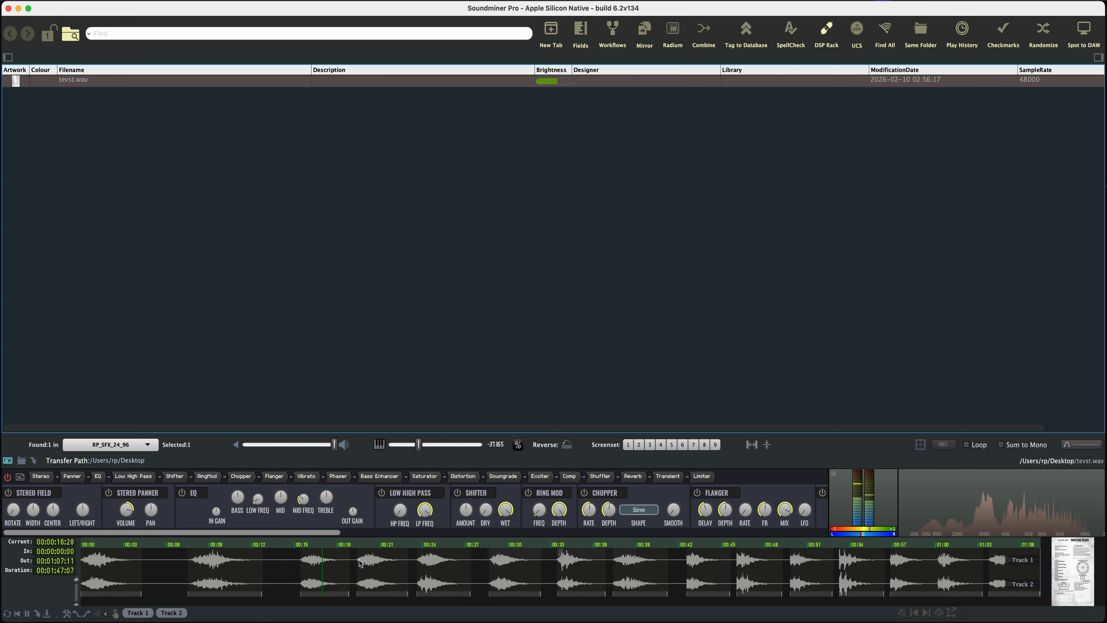
left_click(688, 563)
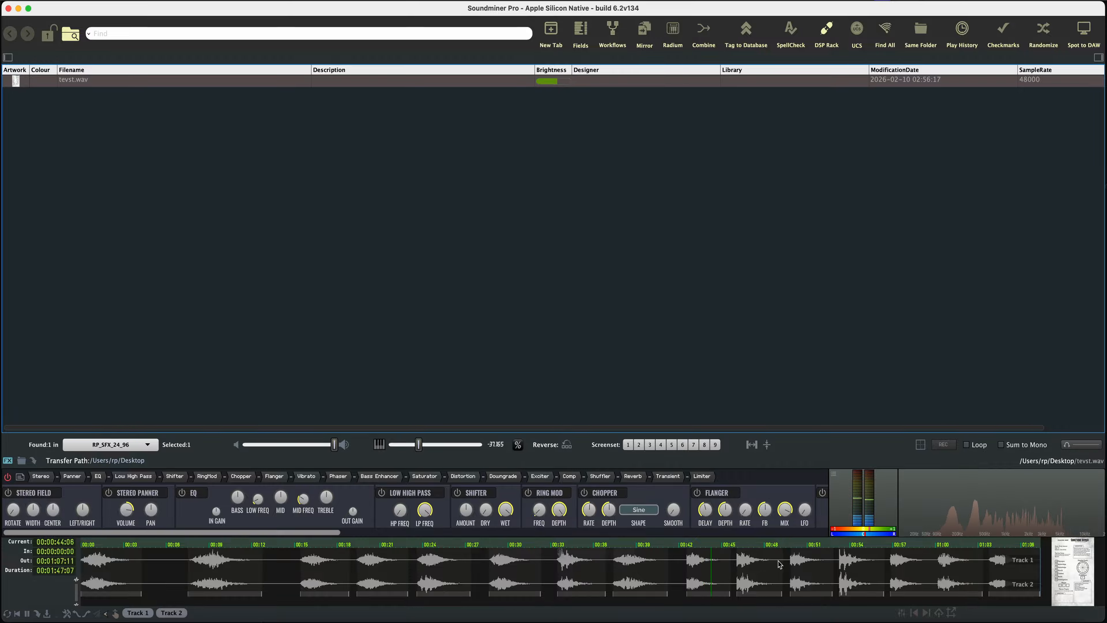
left_click(791, 563)
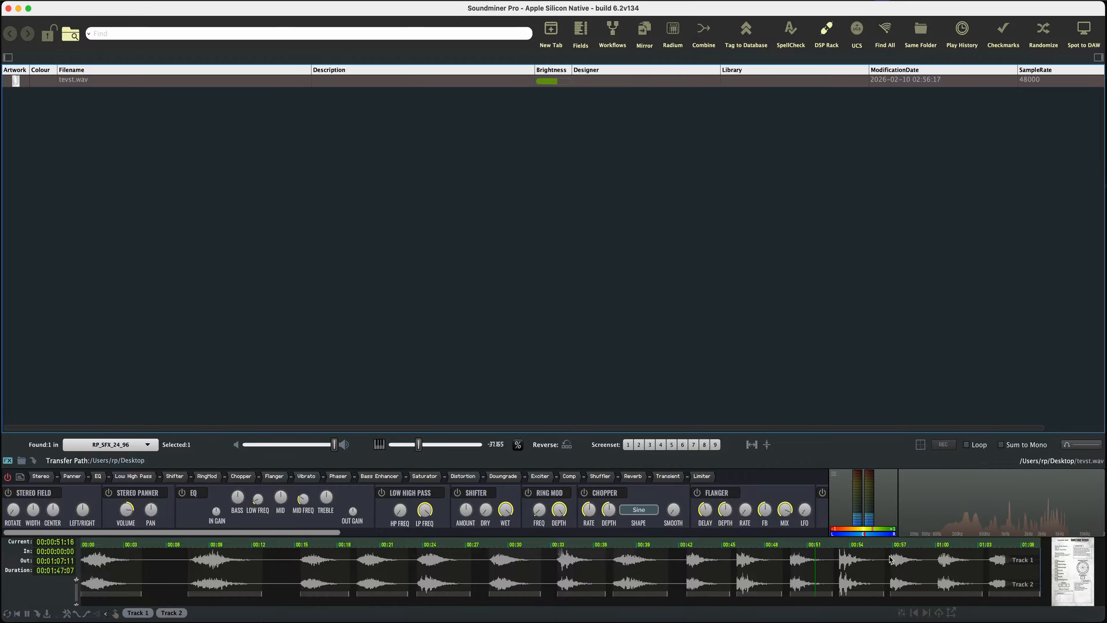
left_click(890, 567)
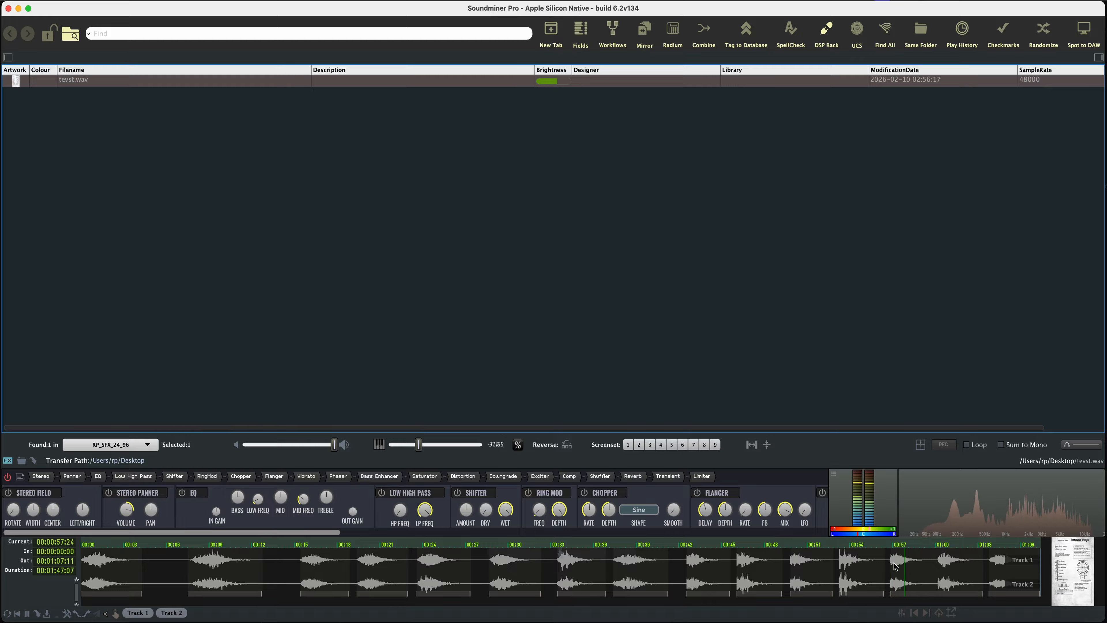
key("space")
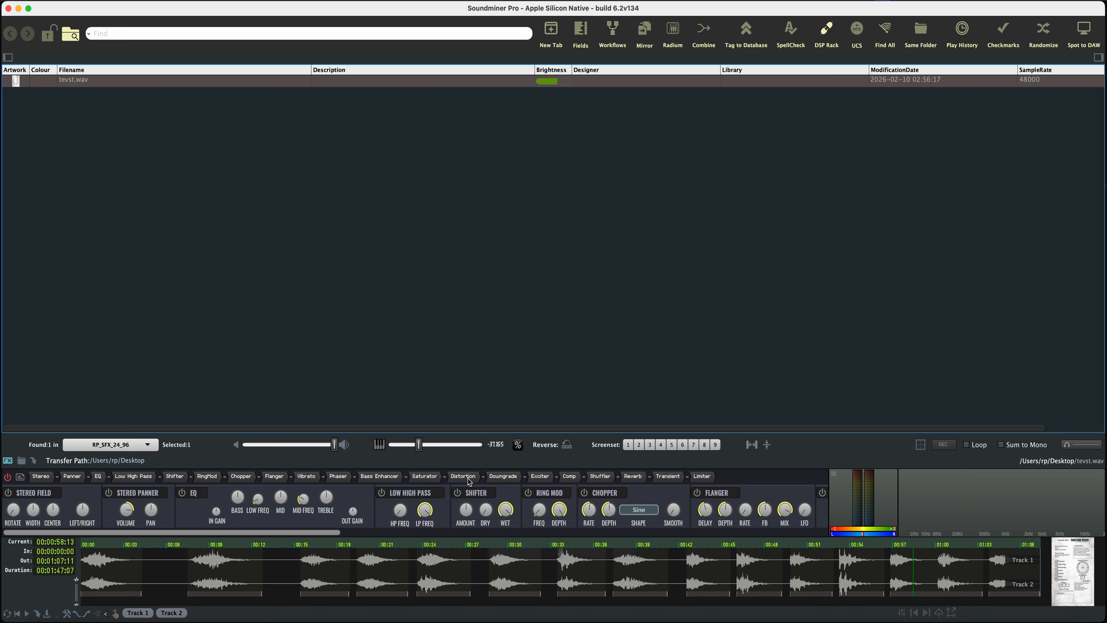
Lower the playback pitch to about -72.8 % and audition the second sound in tevst.wav
mouse_move(409, 448)
left_click(404, 448)
left_click(185, 562)
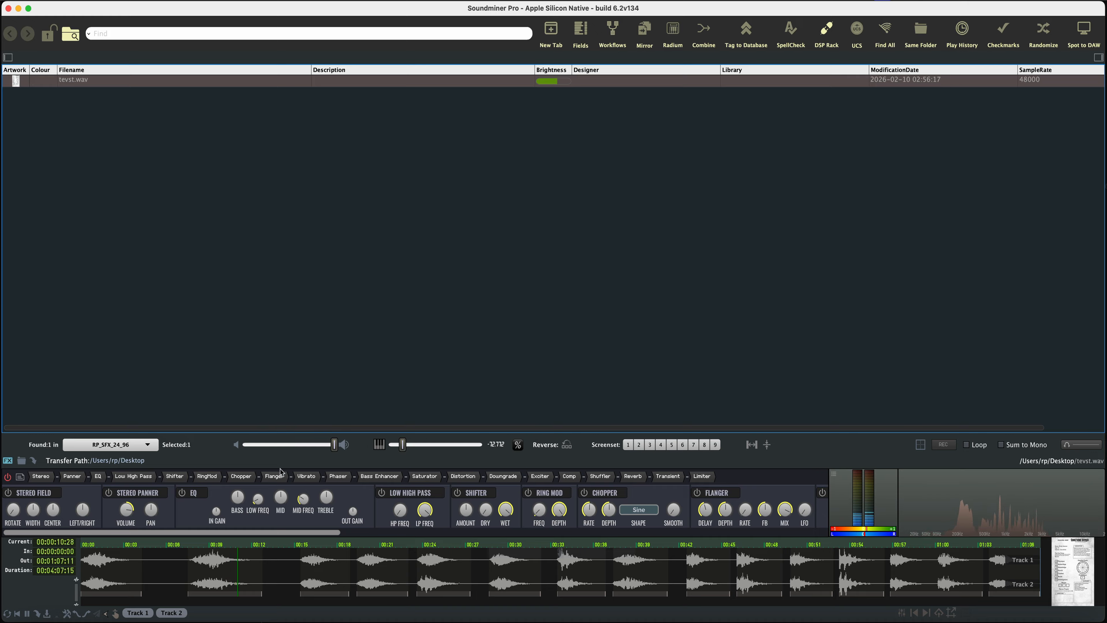
key("space")
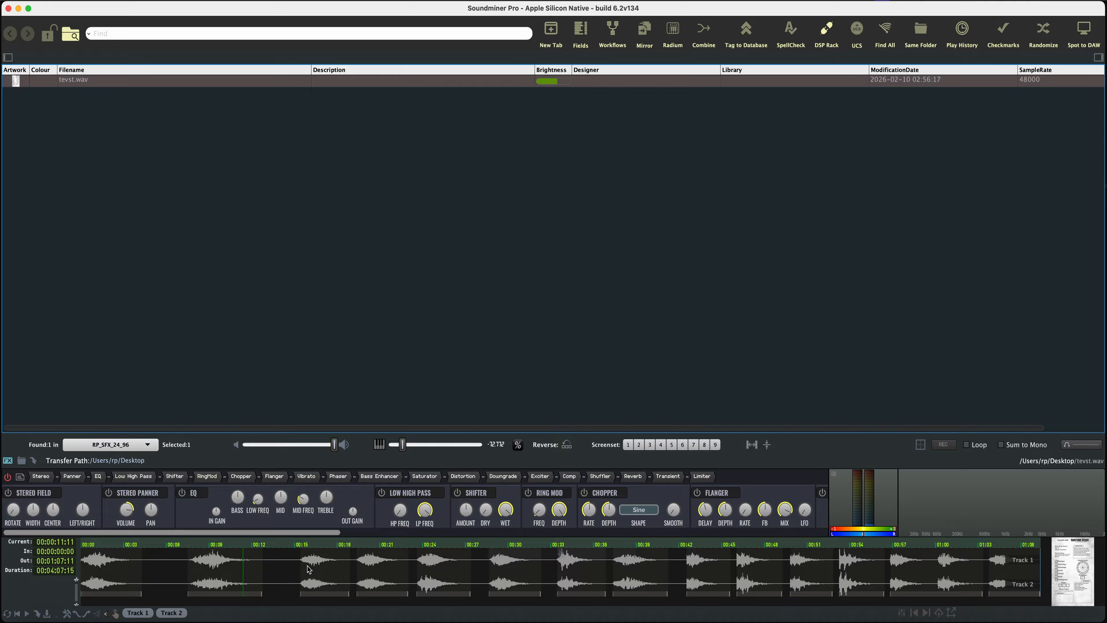
Audition the sixth and ninth sounds of tevst.wav at the lowered pitch
mouse_move(440, 445)
left_click(489, 570)
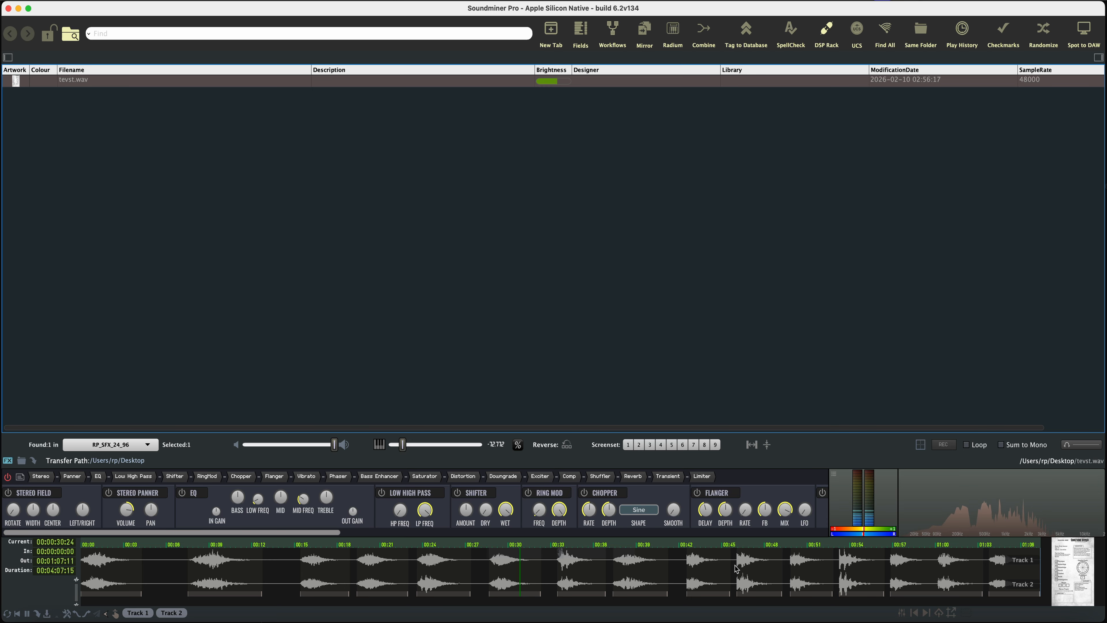
key("space")
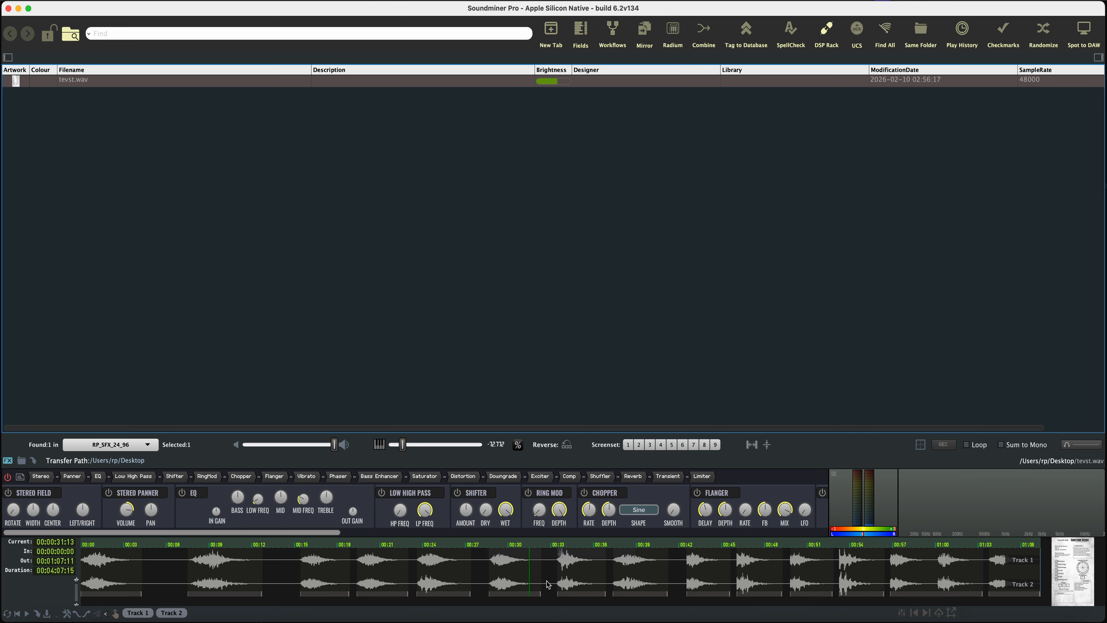
left_click(687, 568)
key("space")
Record the pitched-down playback of tevst.wav, briefly switching Vibrato on and off and including the sixth sound, and stop recording
left_click(943, 445)
left_click(772, 557)
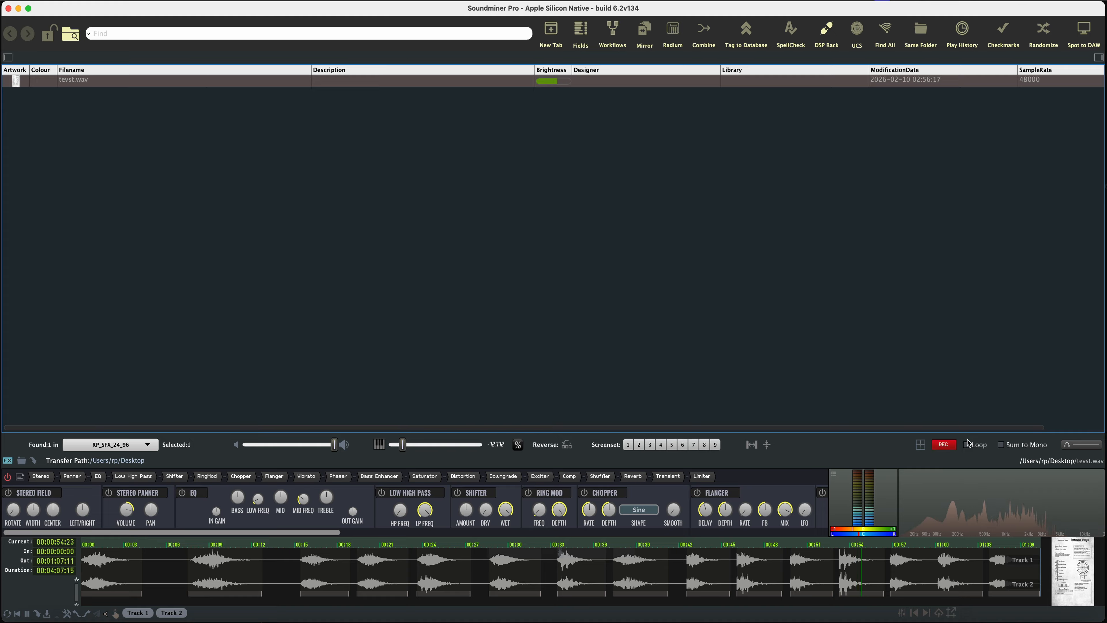
left_click(822, 492)
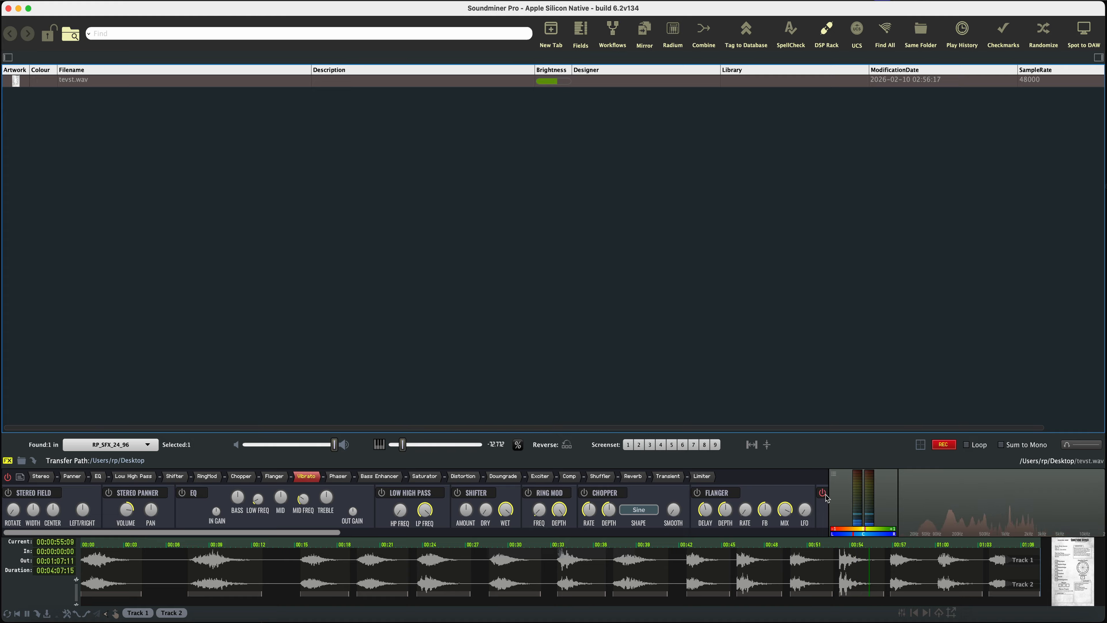
left_click(822, 493)
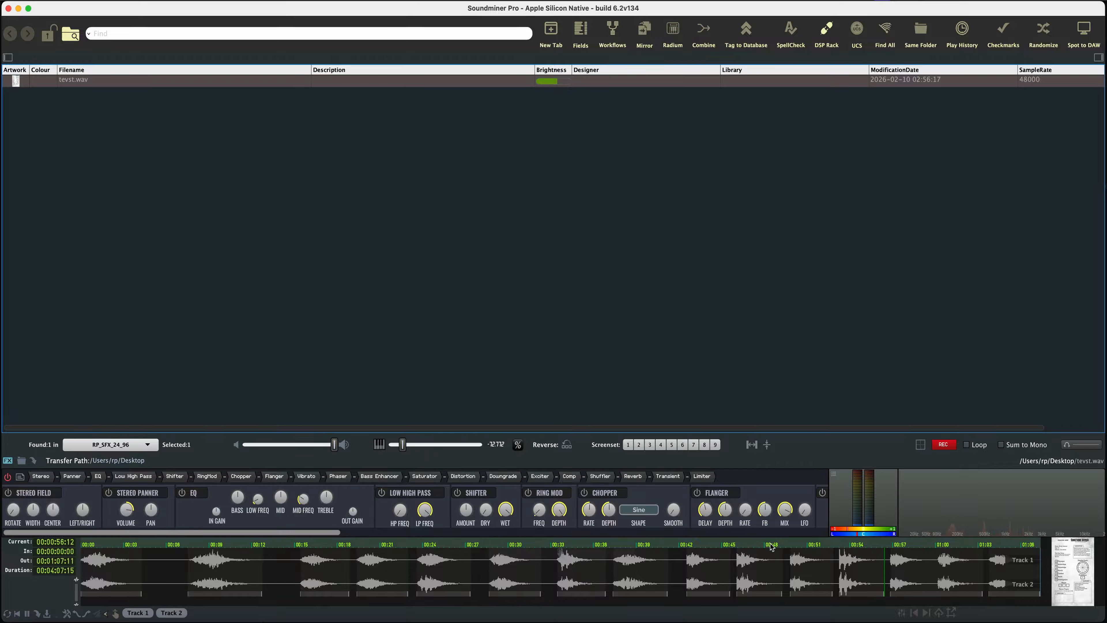
left_click(490, 566)
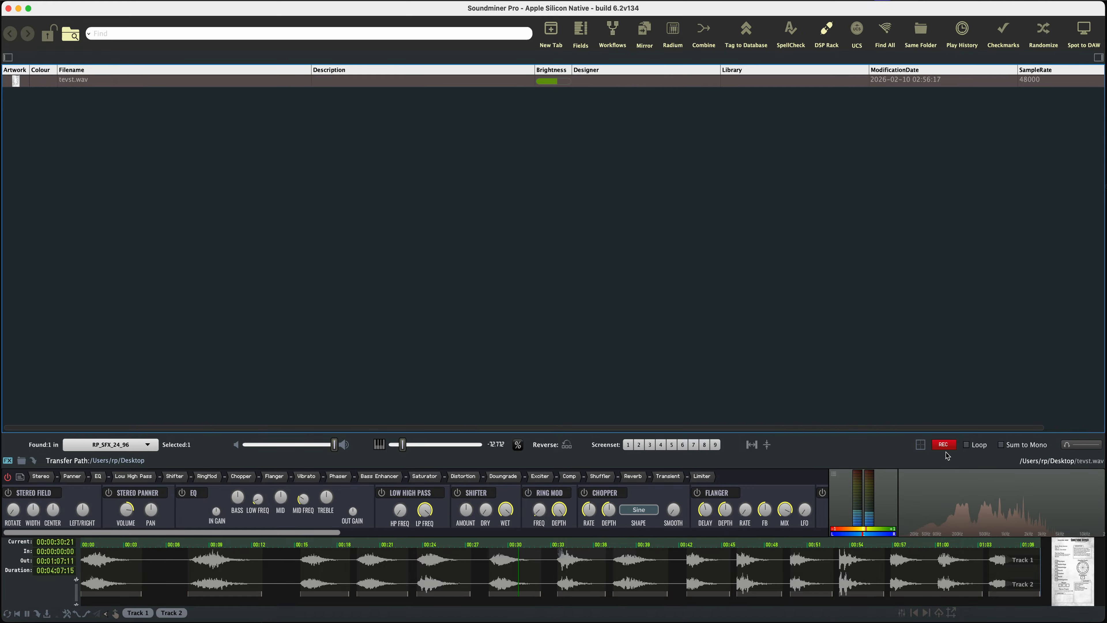
left_click(943, 445)
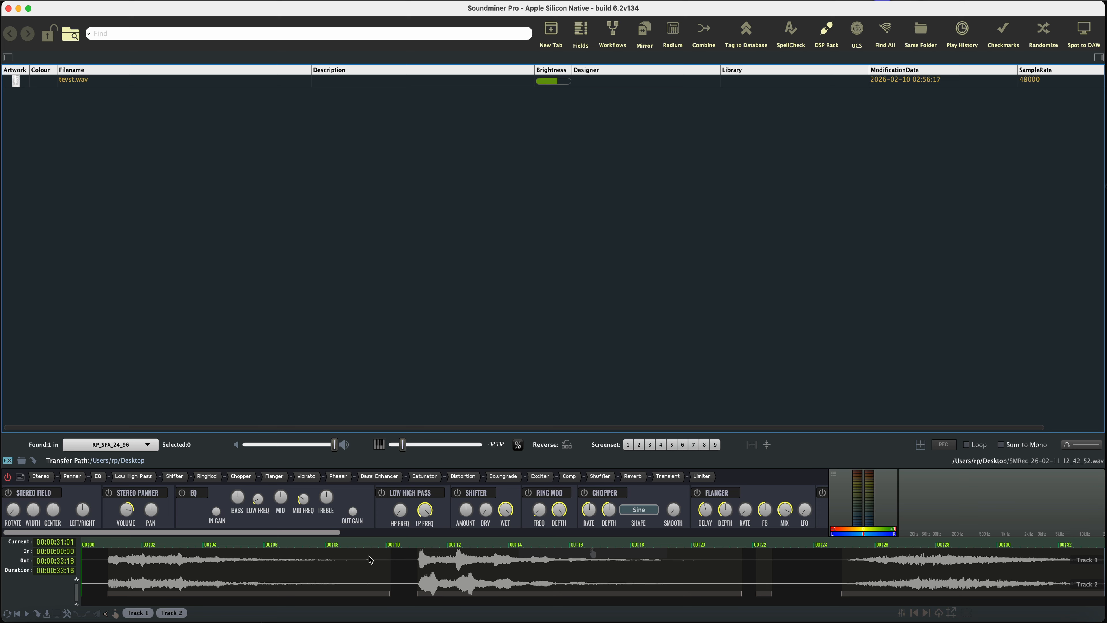
Play the new recording, reset the pitch to 0 %, and audition its three main sounds
key("space")
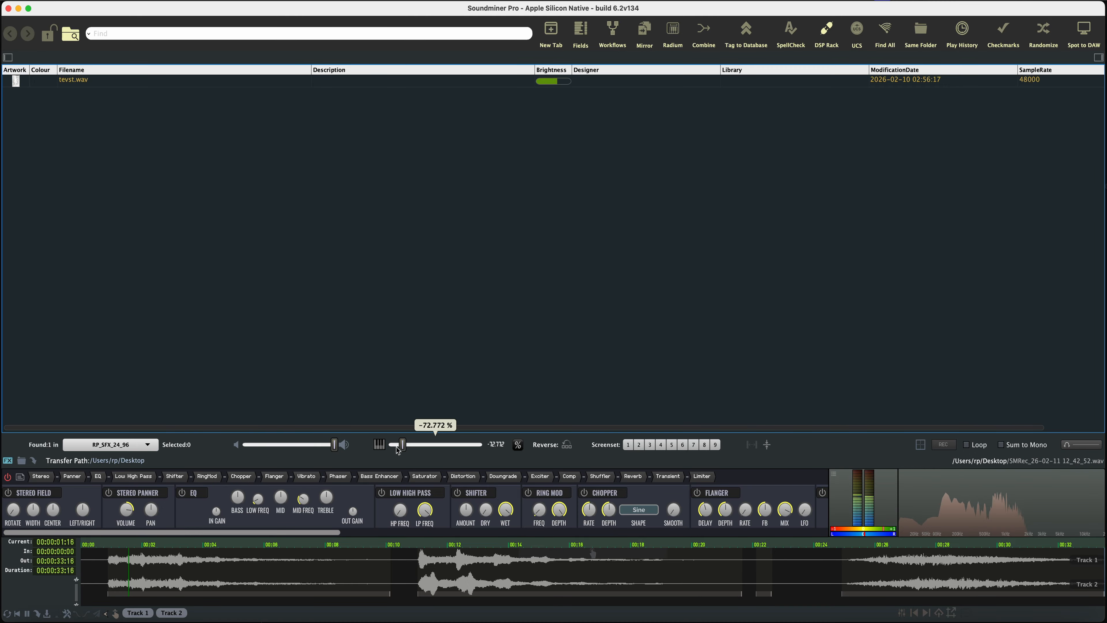
left_click(380, 445)
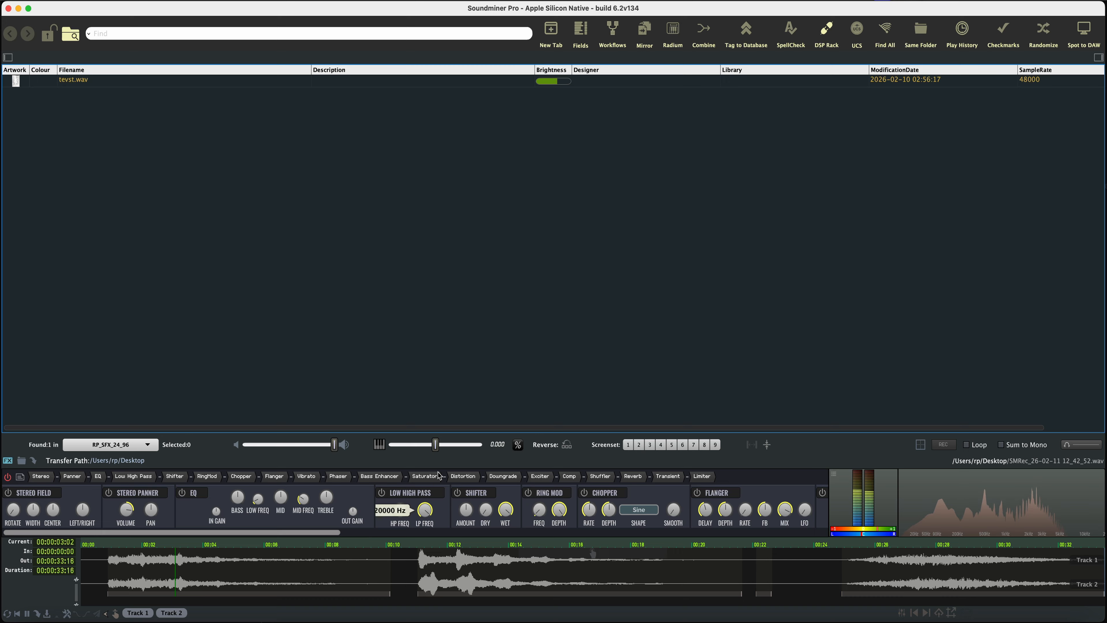
left_click(413, 559)
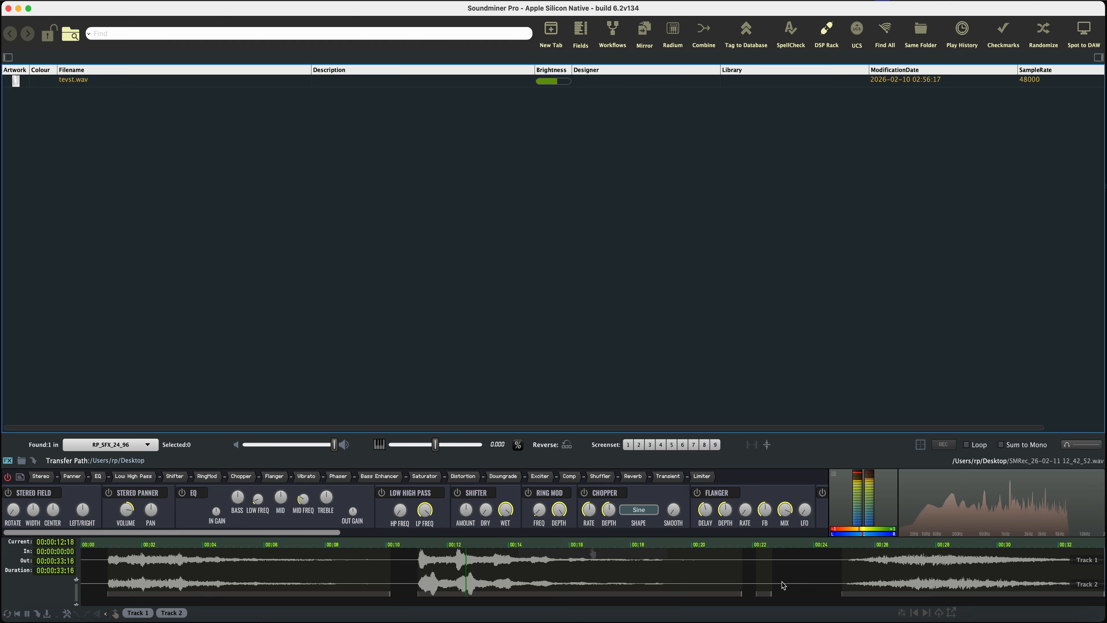
left_click(836, 565)
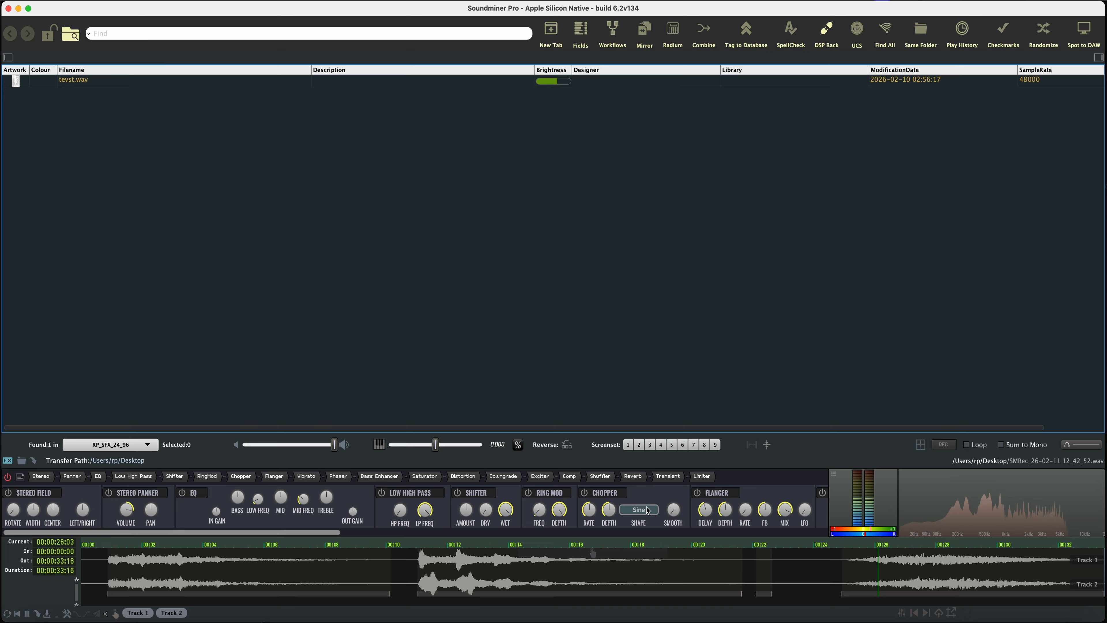
mouse_move(430, 455)
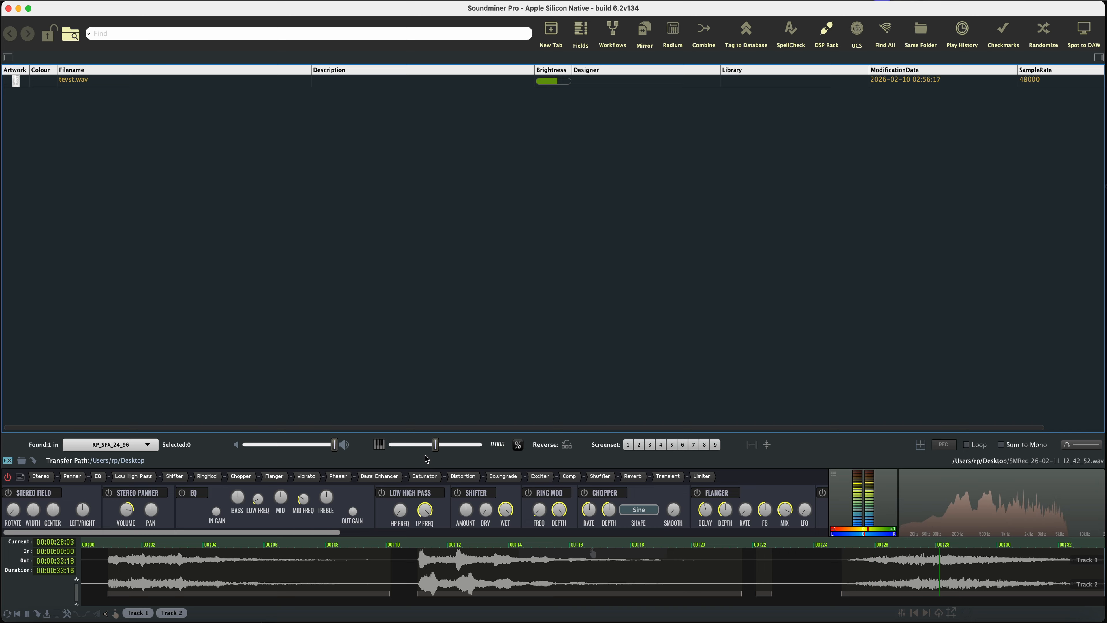
key("space")
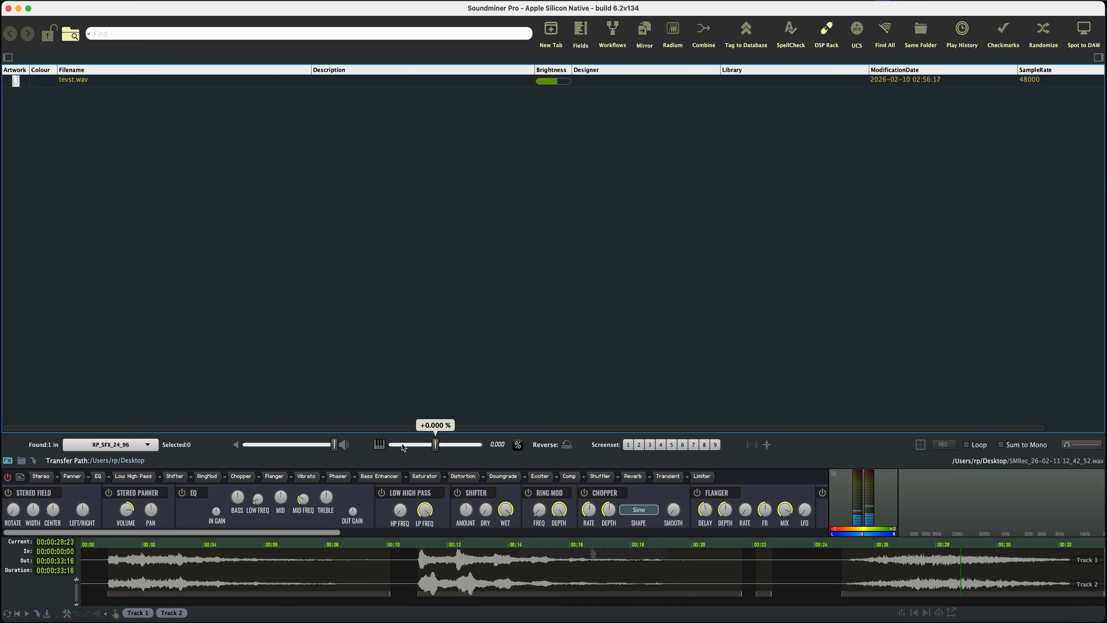
Lower the pitch of the recording to about -76.9 % and audition its three main sounds again
left_click(400, 445)
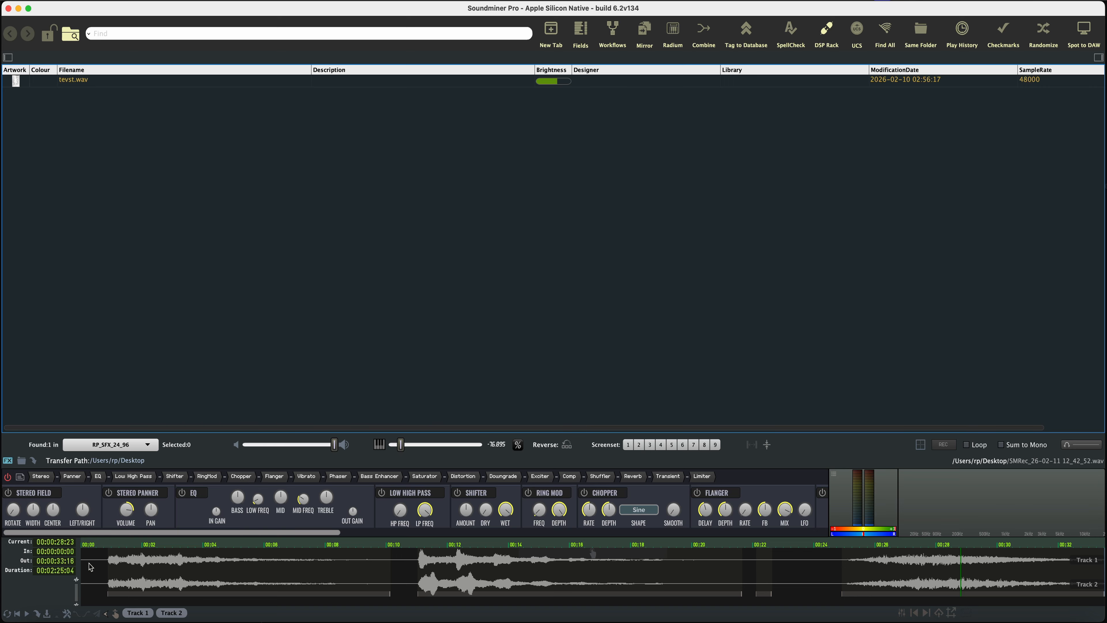
left_click(107, 561)
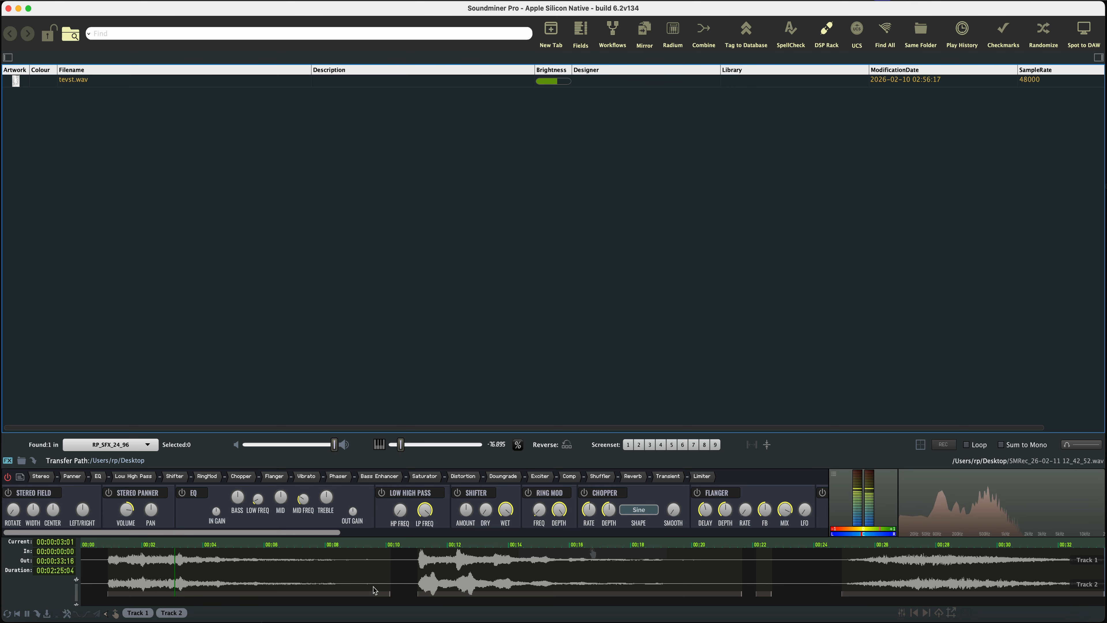
left_click(418, 584)
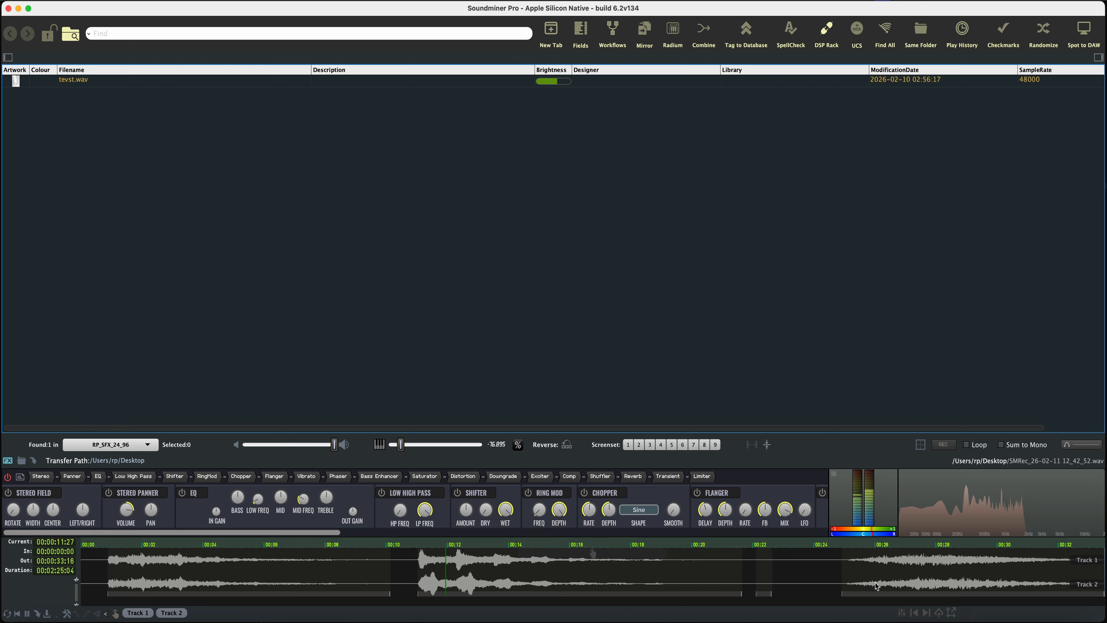
left_click(846, 564)
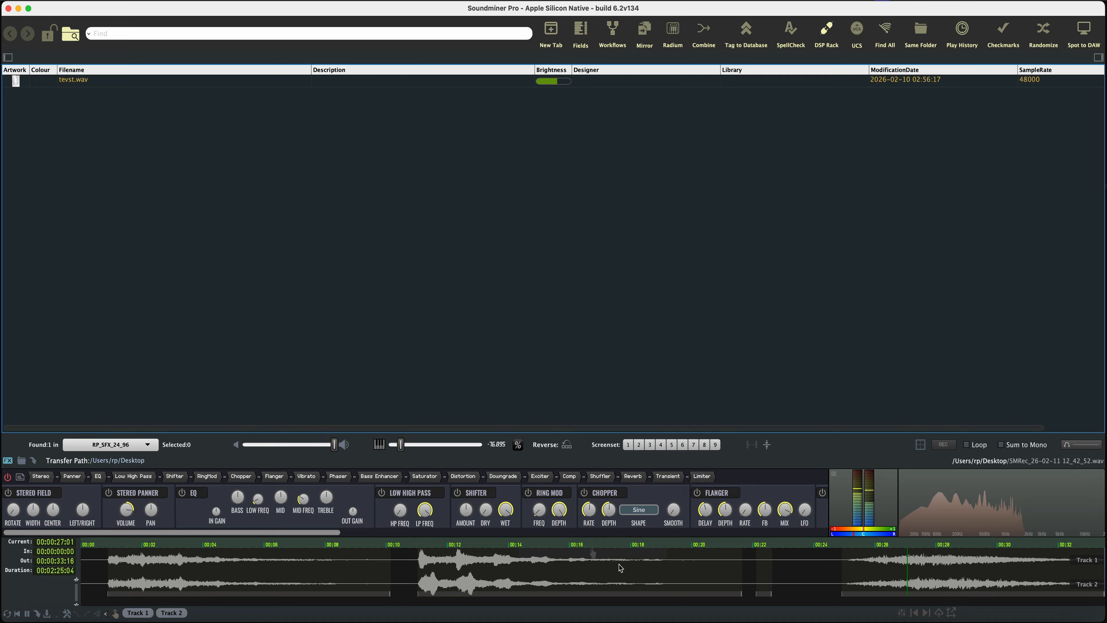
key("space")
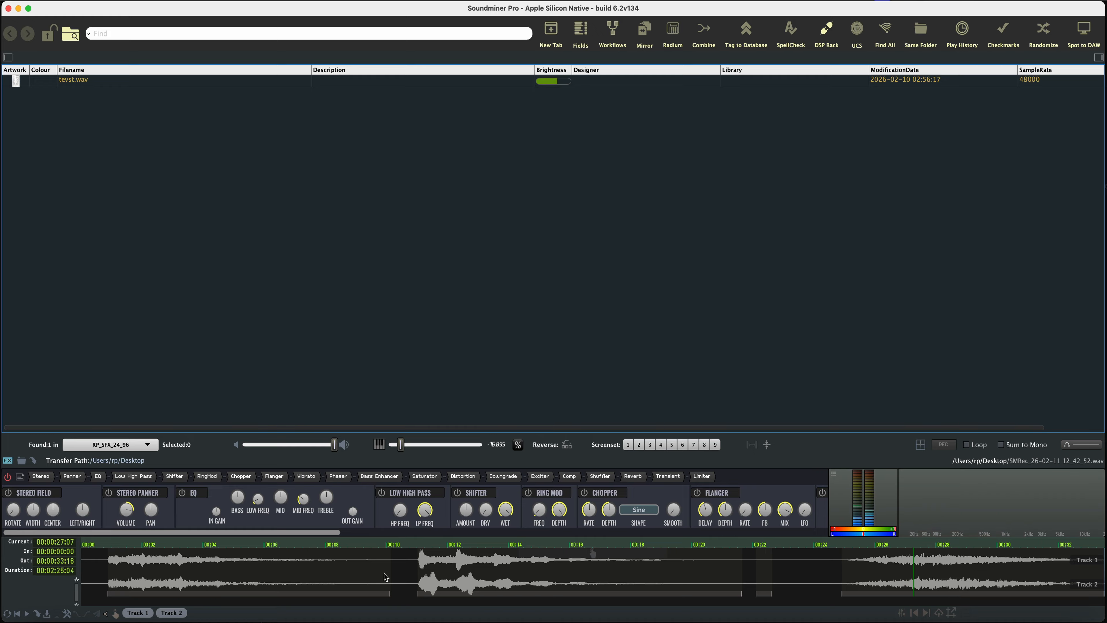
Raise the pitch of the recording to +100 % and audition its three main sounds
left_click_drag(412, 446, 482, 446)
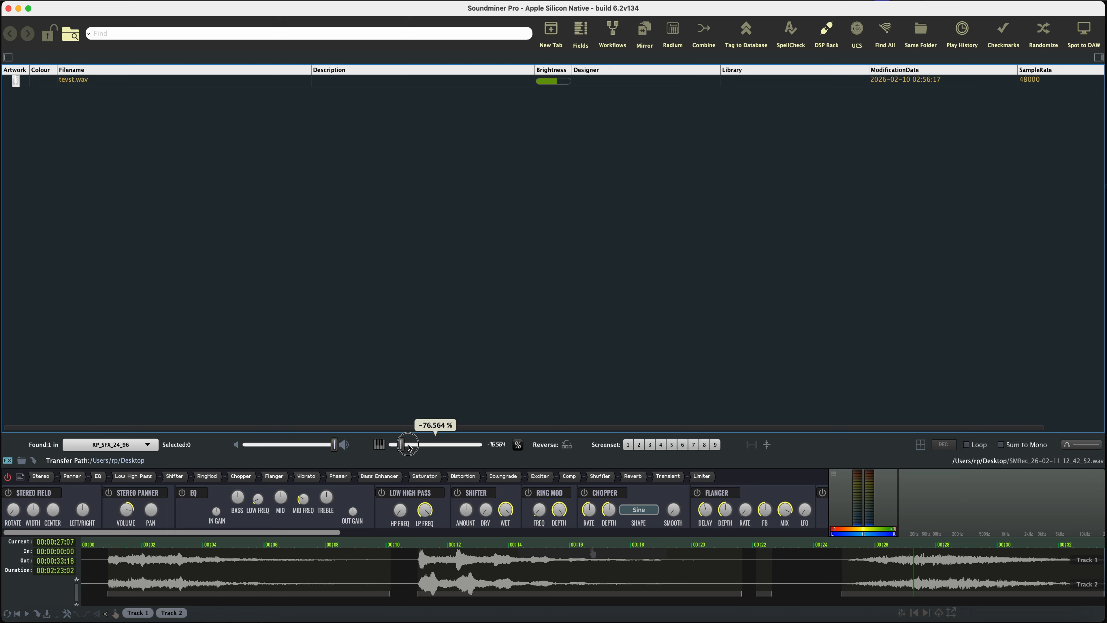
left_click(94, 550)
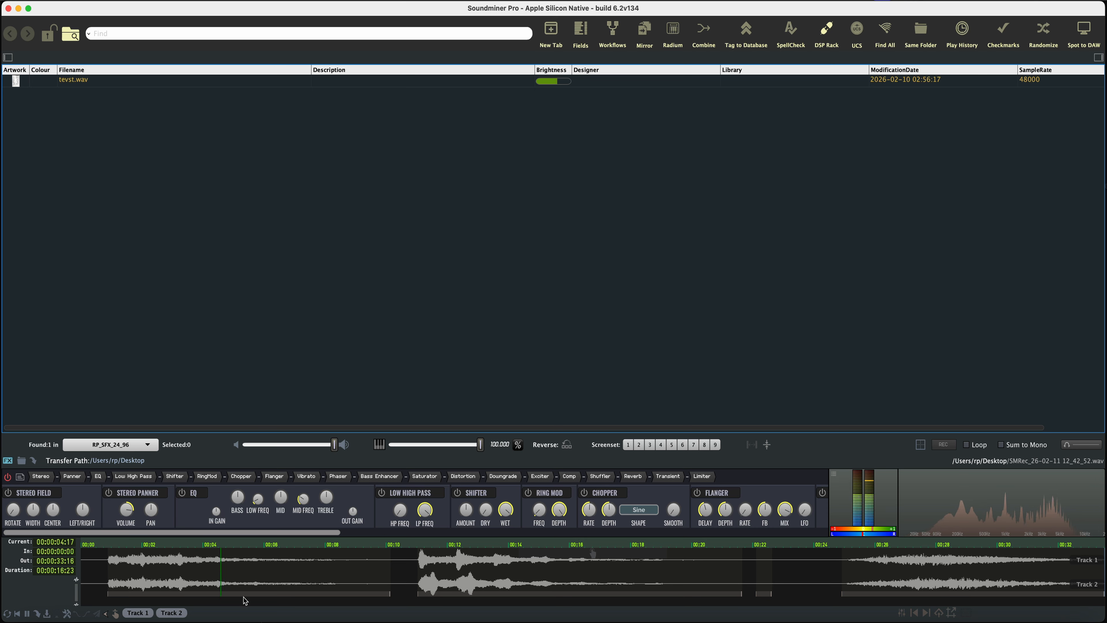
left_click(414, 575)
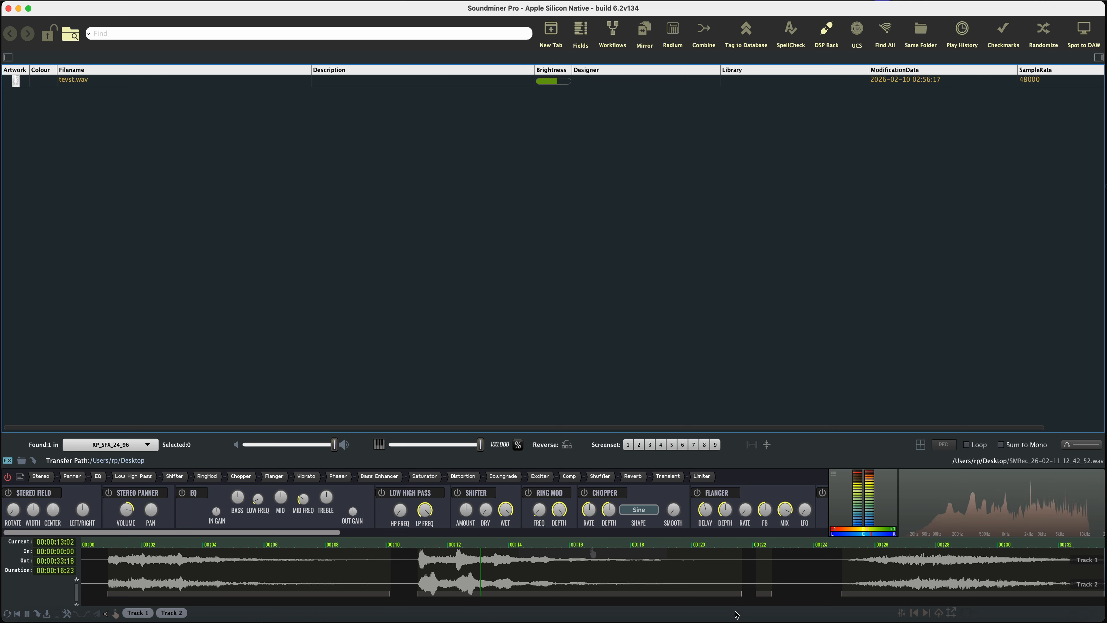
left_click(821, 584)
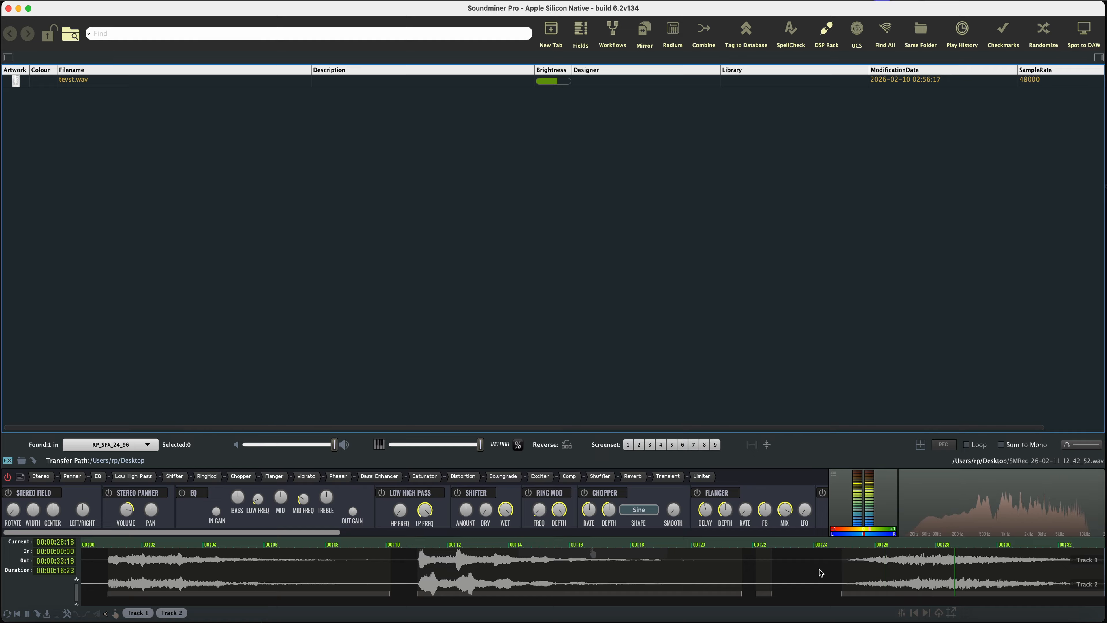
key("space")
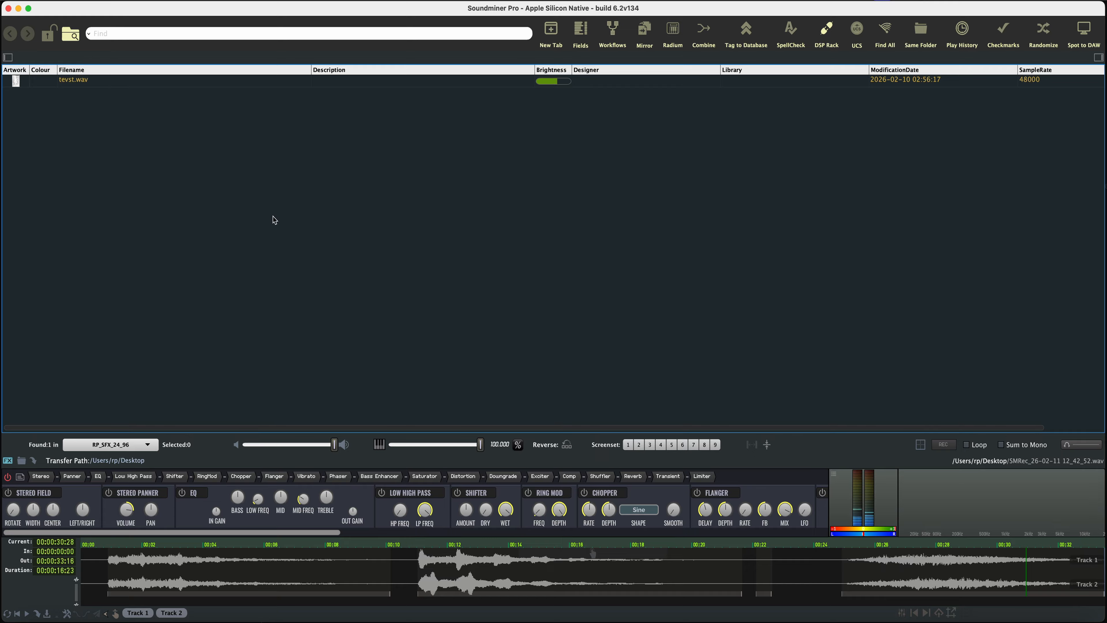
Load the original tevst.wav again and audition its sixth and seventh sounds with the raised pitch
left_click(70, 84)
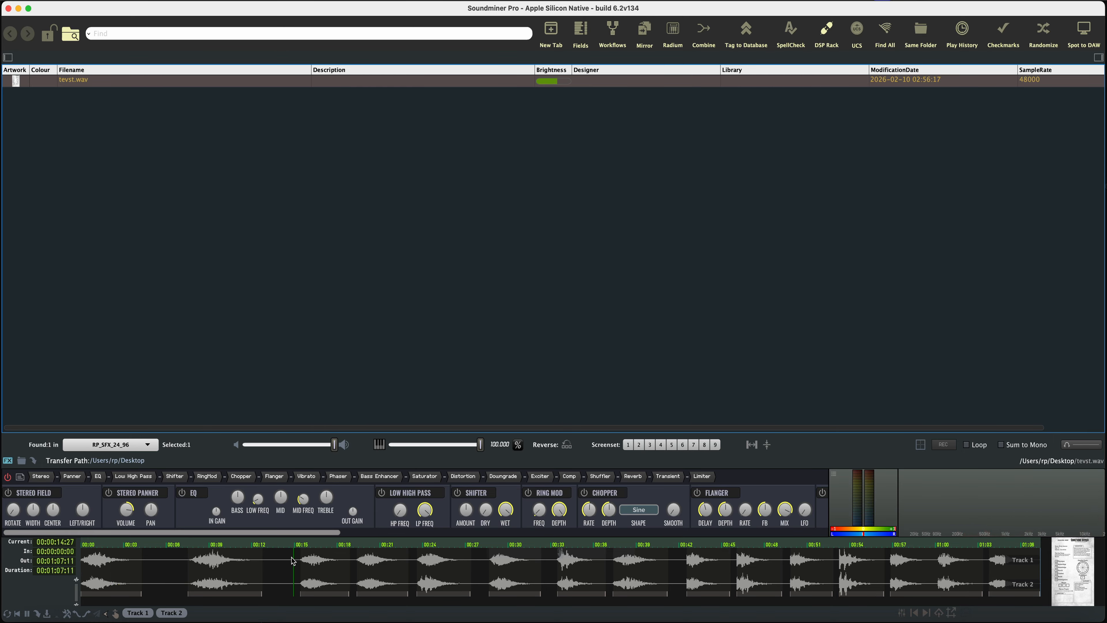
mouse_move(478, 451)
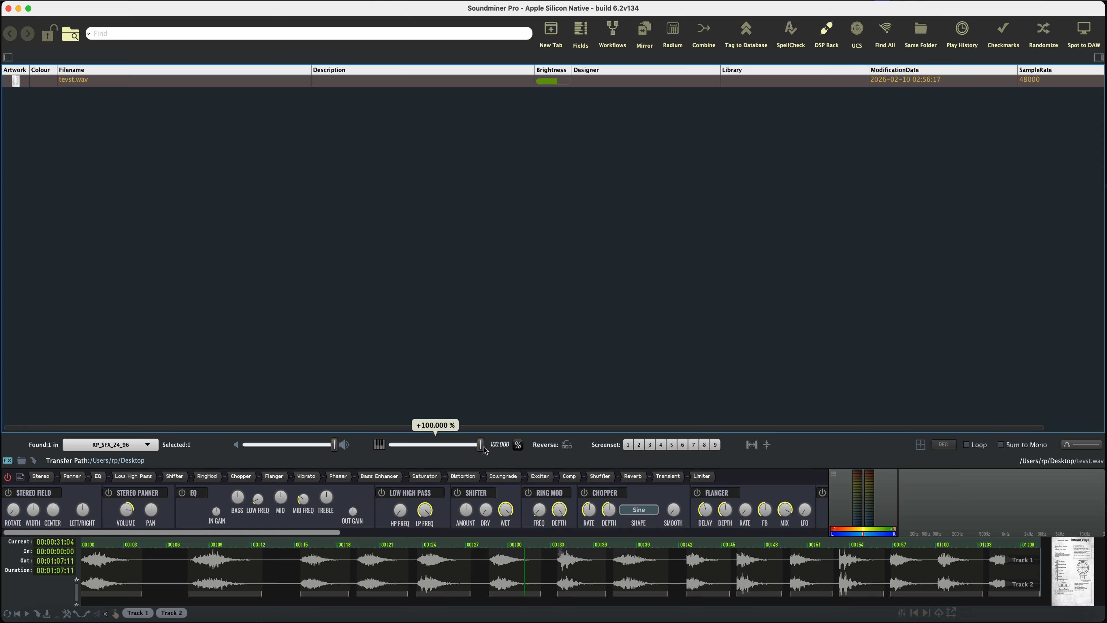
left_click(486, 562)
left_click(569, 566)
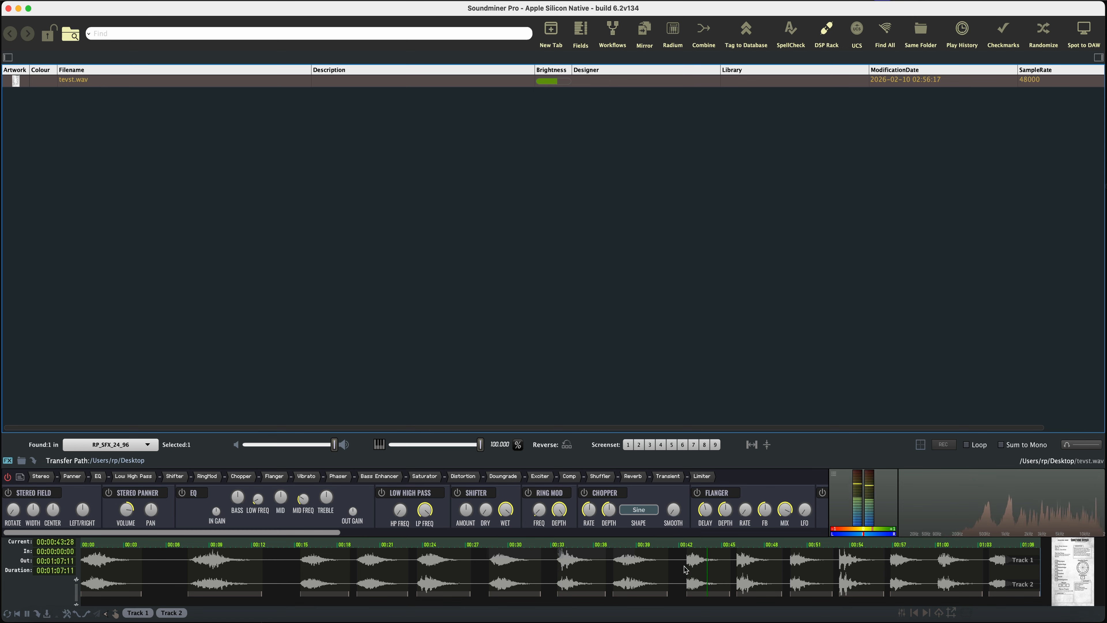
Audition tevst.wav with the speed and stretch pad set to about -34.67 % speed and 1.07x stretch
key("space")
left_click(358, 561)
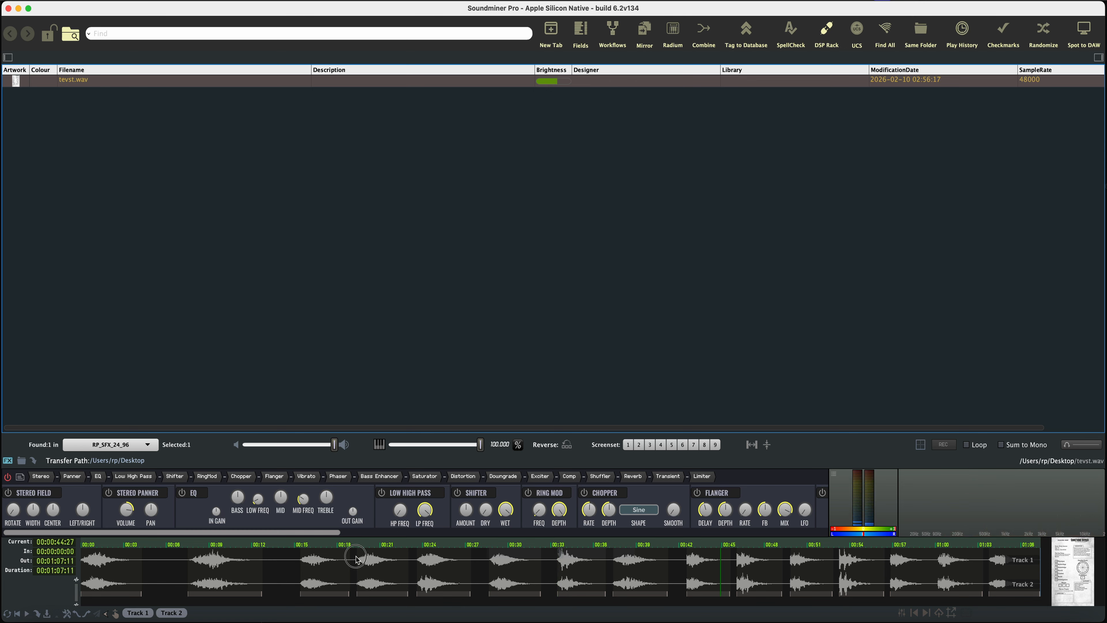
mouse_move(480, 444)
left_mouse_down()
mouse_move(448, 449)
mouse_move(501, 449)
left_mouse_up()
left_click(921, 446)
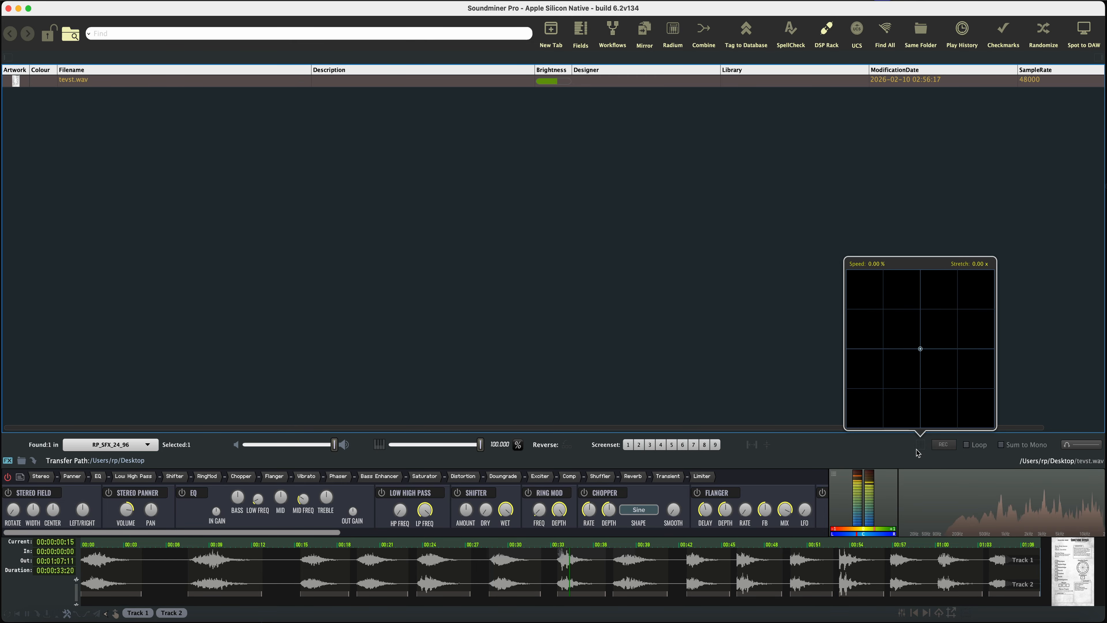
left_click_drag(882, 378, 906, 343)
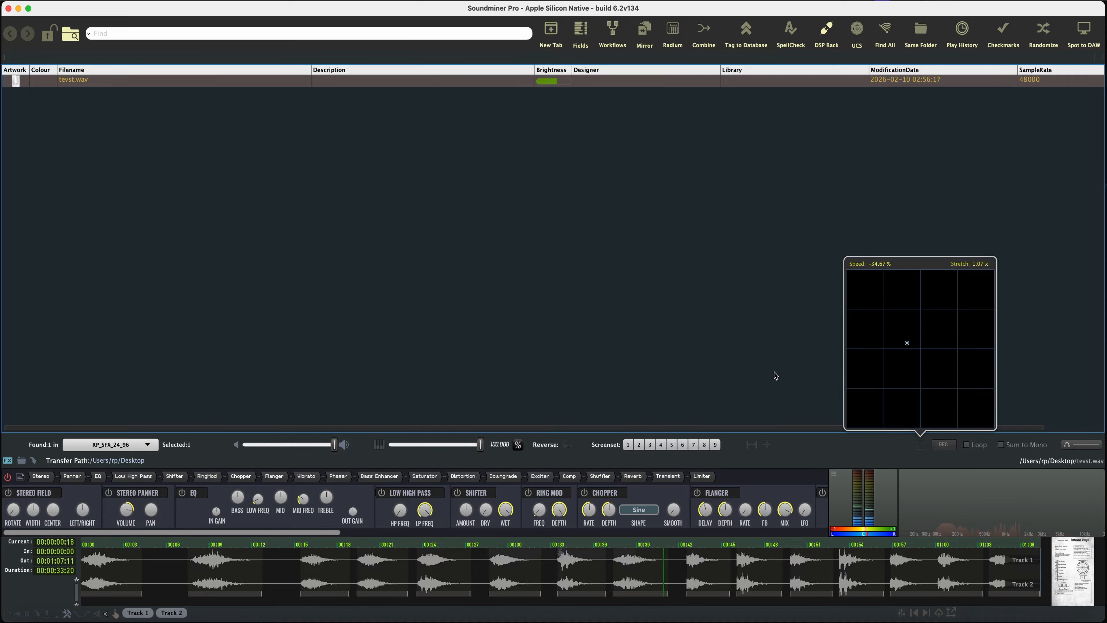
left_click(774, 372)
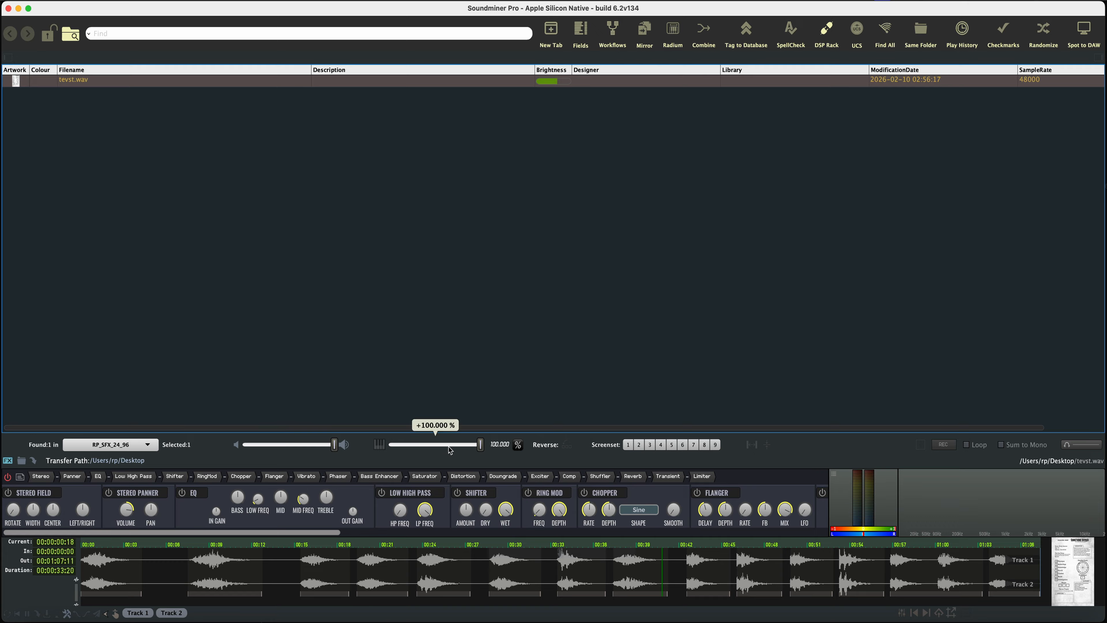
Lower the pitch to about -89.363 % and audition the third sound of tevst.wav, switching on the Chopper effect
left_click_drag(448, 447, 395, 445)
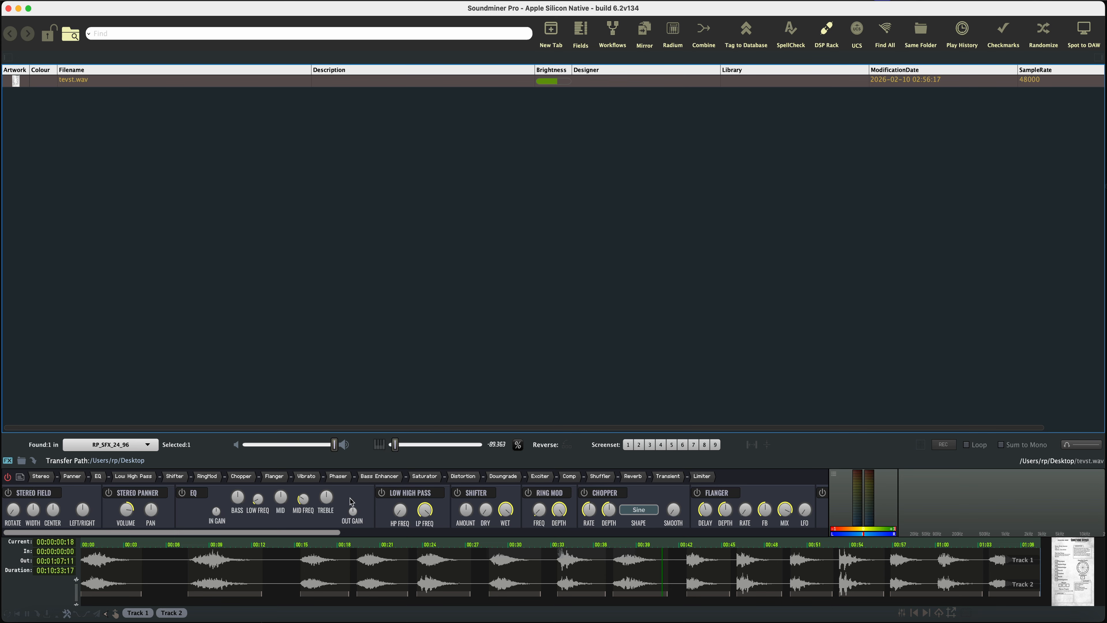
left_click(291, 568)
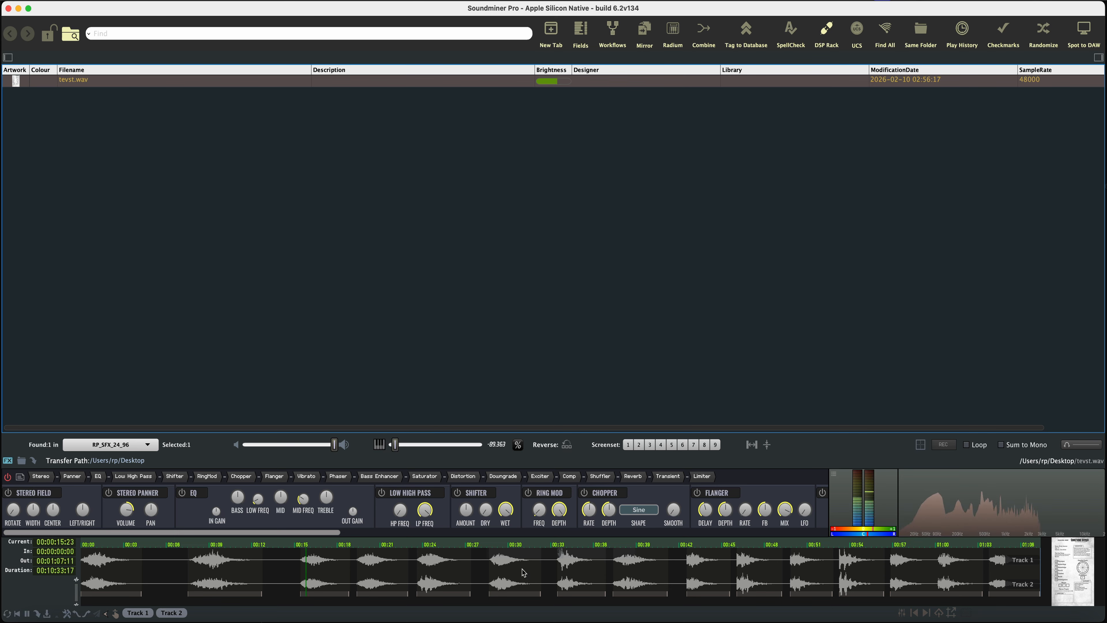
key("space")
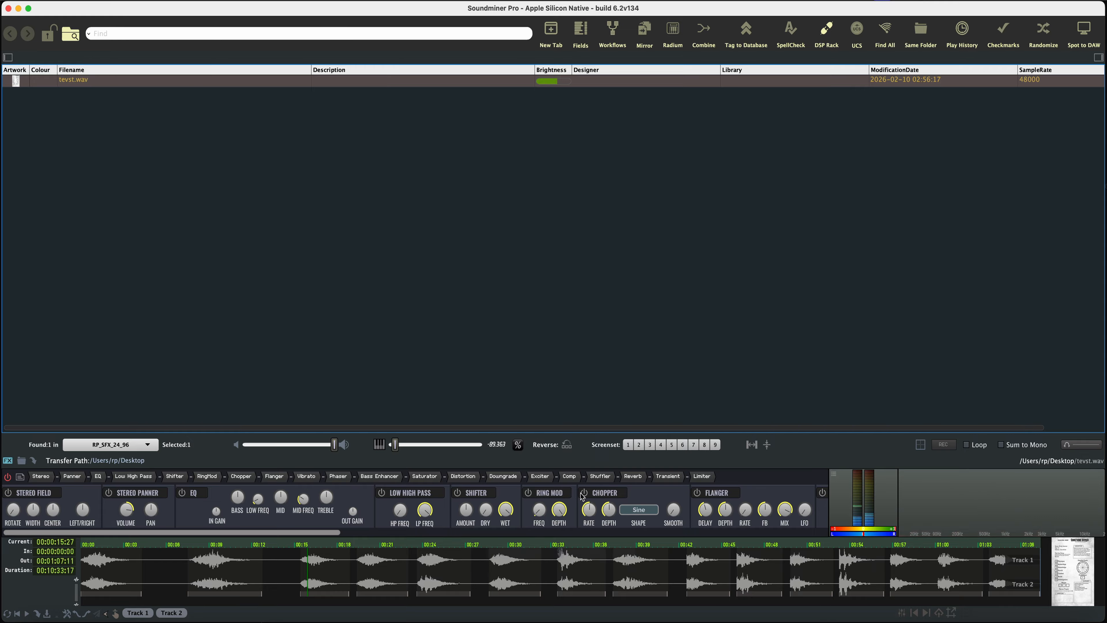
left_click(585, 492)
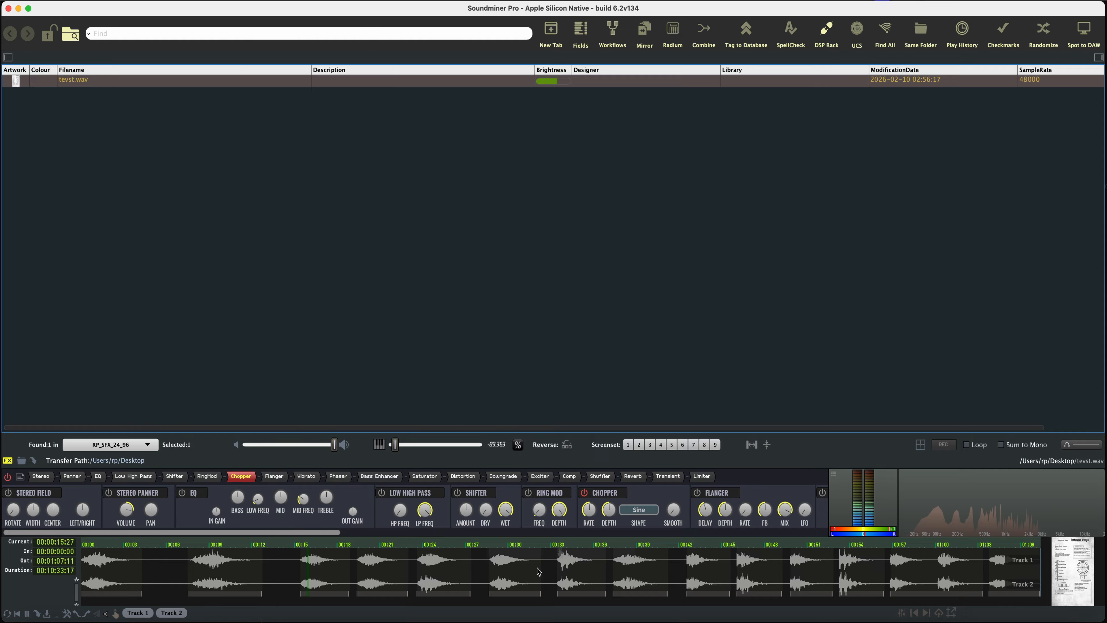
key("space")
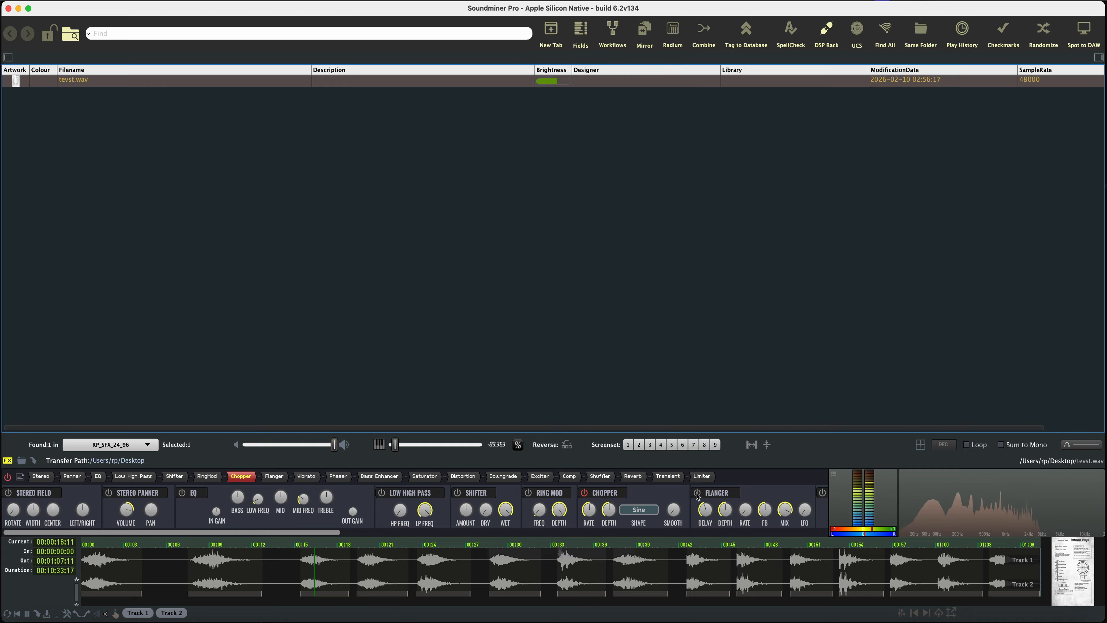
Switch on the Shifter effect and vary its knob settings while auditioning the third and fourth sounds
left_click(457, 494)
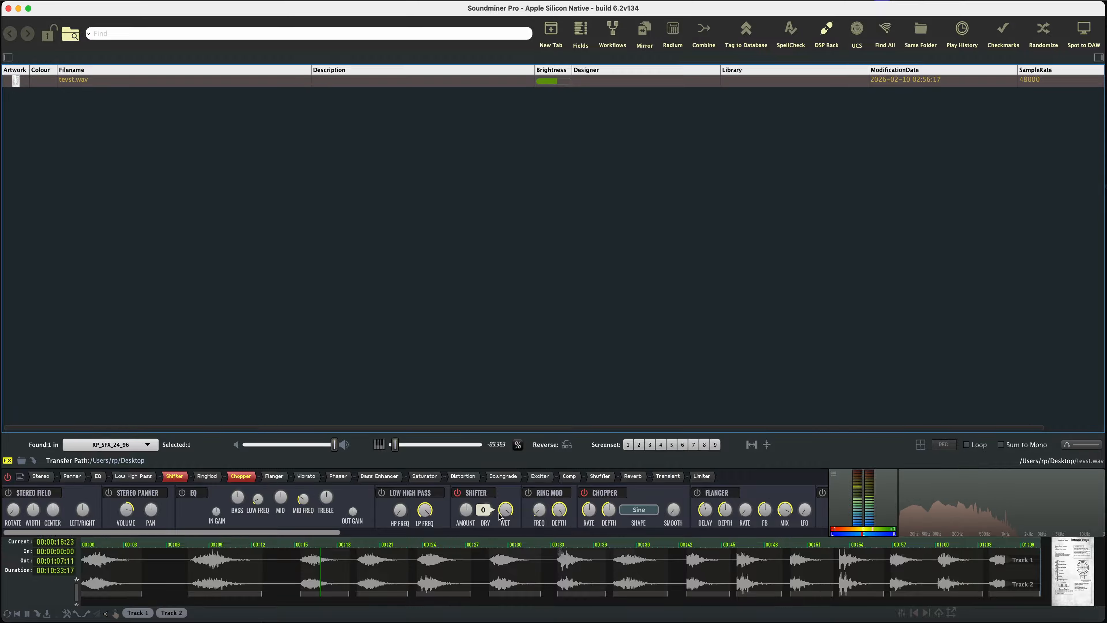
left_click_drag(465, 512, 485, 483)
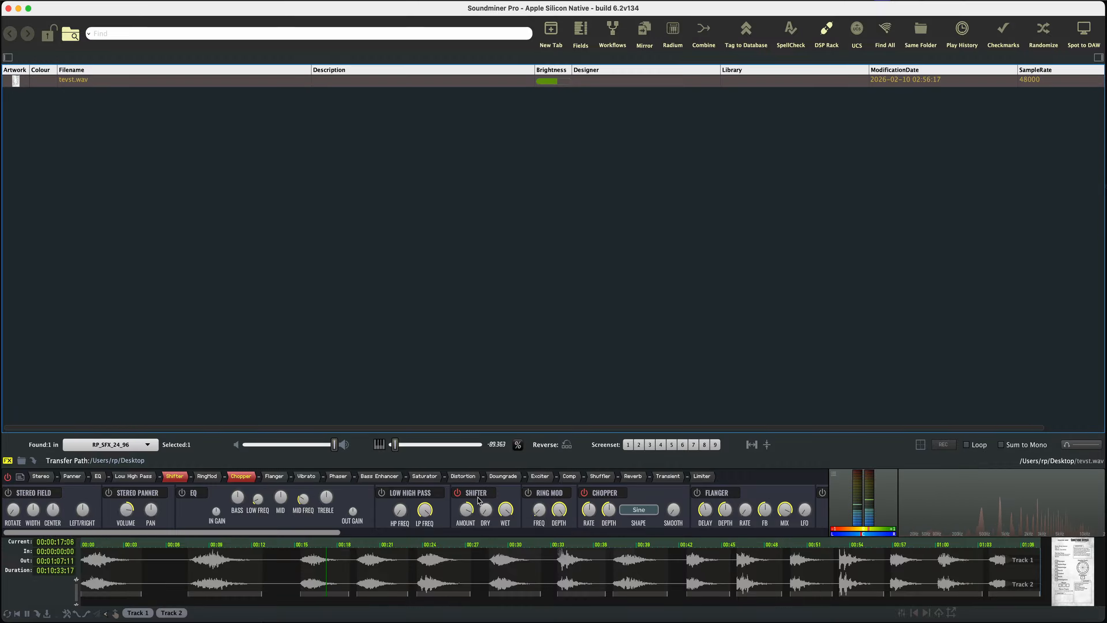
left_click(359, 571)
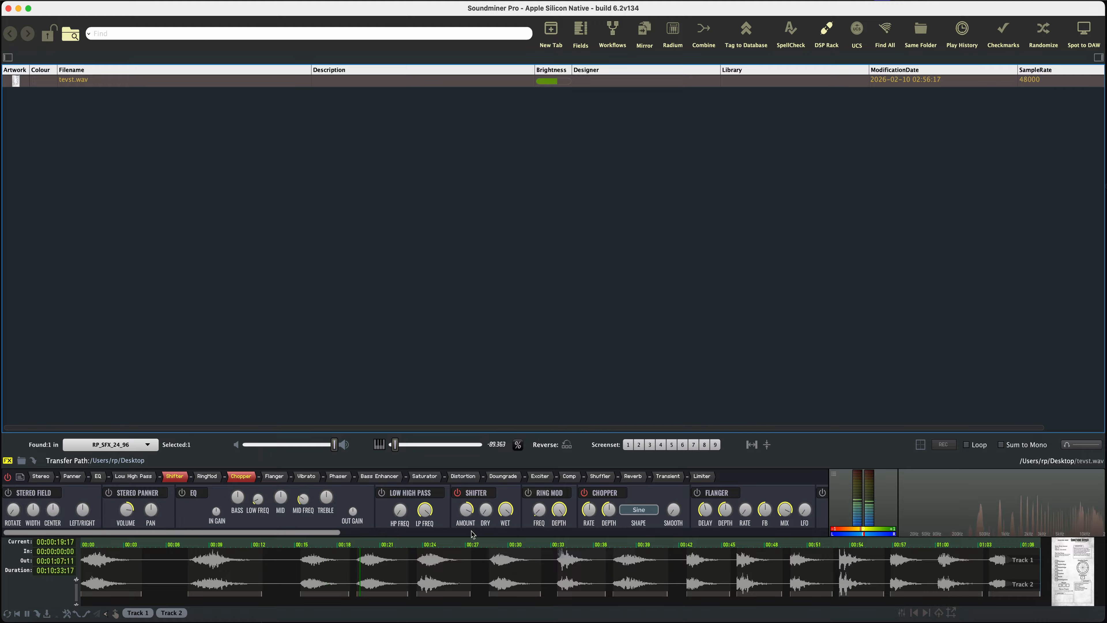
left_click_drag(507, 511, 520, 438)
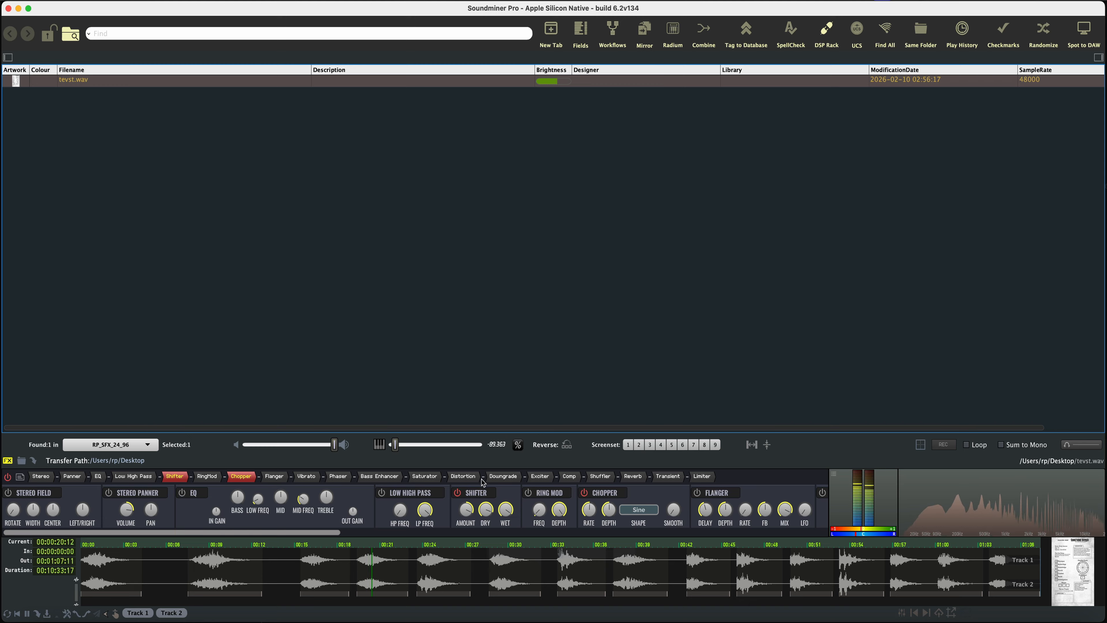
left_click(462, 524)
mouse_move(462, 525)
left_mouse_down()
mouse_move(456, 583)
mouse_move(461, 546)
left_mouse_up()
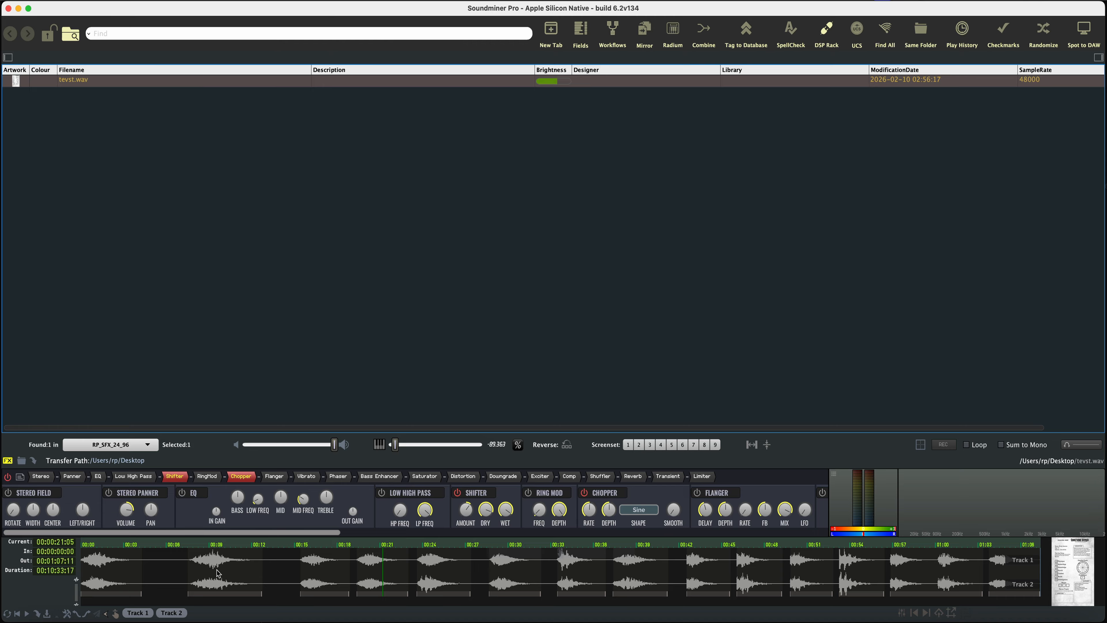
Reverse tevst.wav and replace the Shifter effect with the Flanger while auditioning the sound at about 15 seconds
left_click(566, 448)
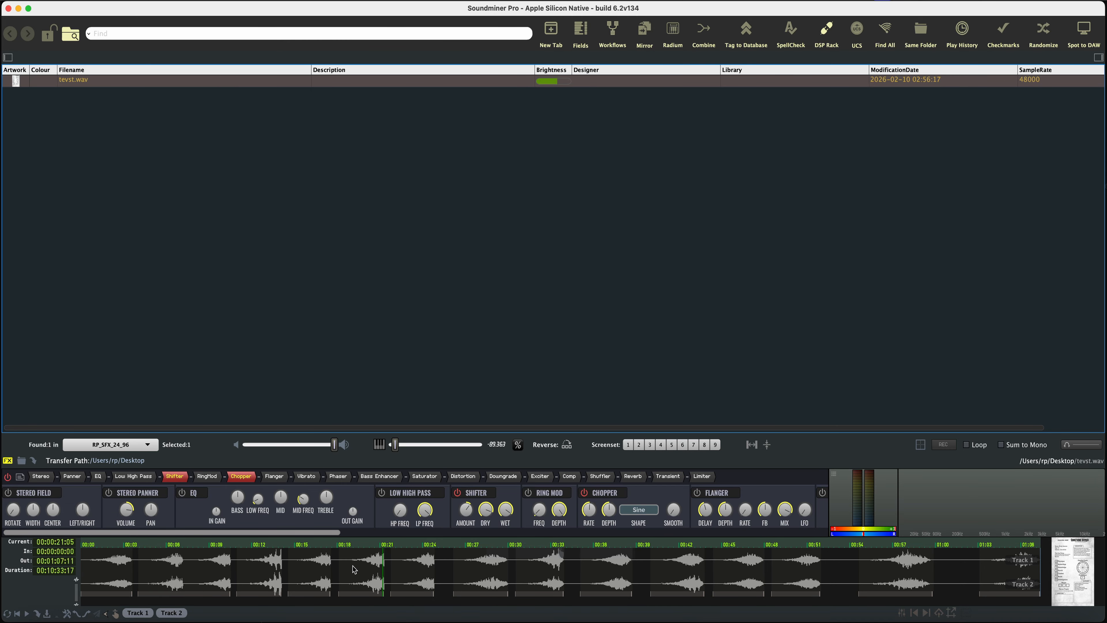
left_click(299, 566)
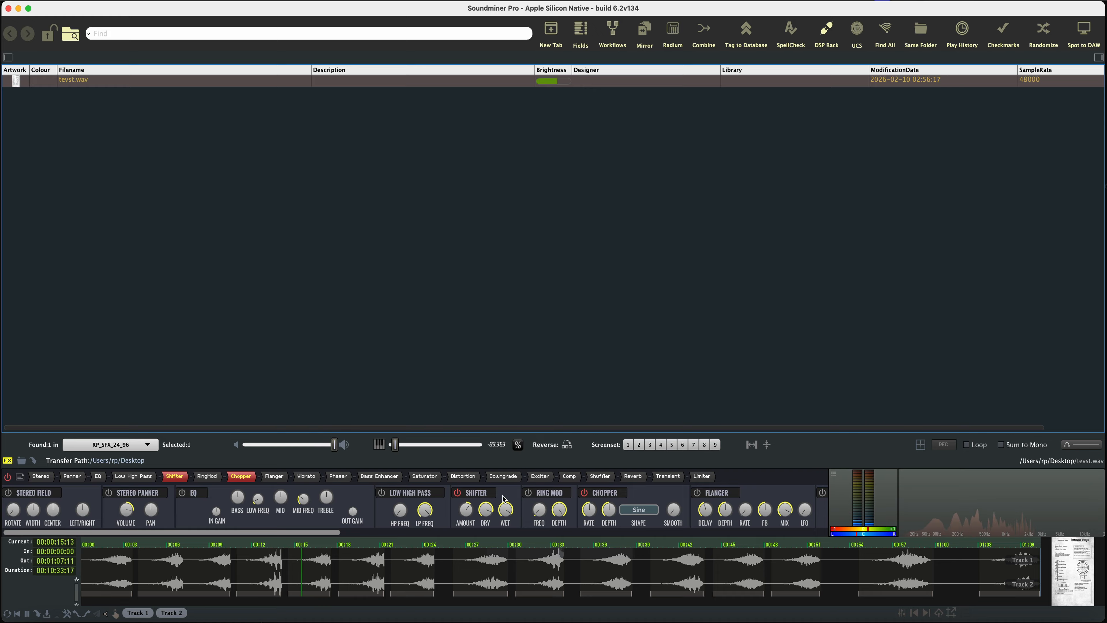
left_click(458, 492)
mouse_move(539, 519)
left_click(697, 492)
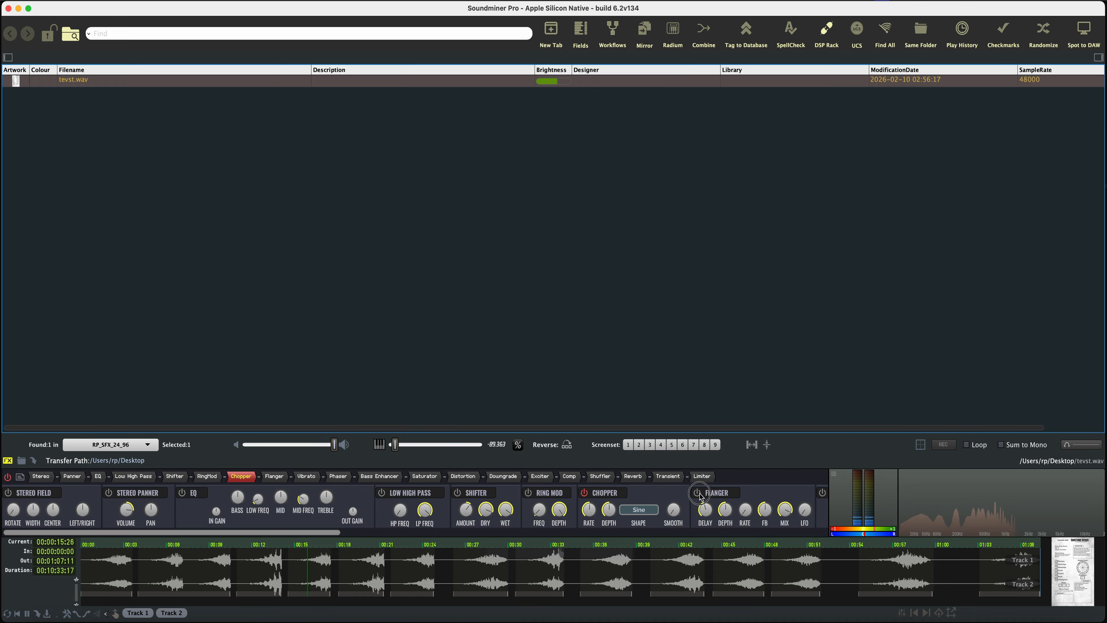
mouse_move(757, 520)
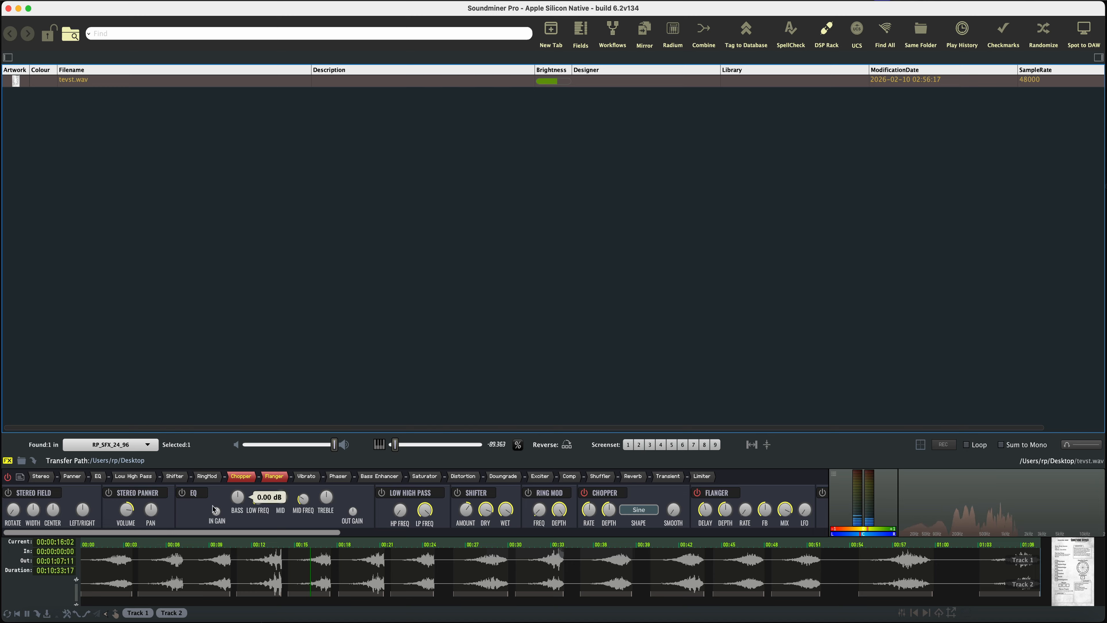
Switch on the Phaser and Vibrato effects and adjust the Phaser's wet level while the sound plays
left_click_drag(184, 532, 371, 545)
left_click(422, 492)
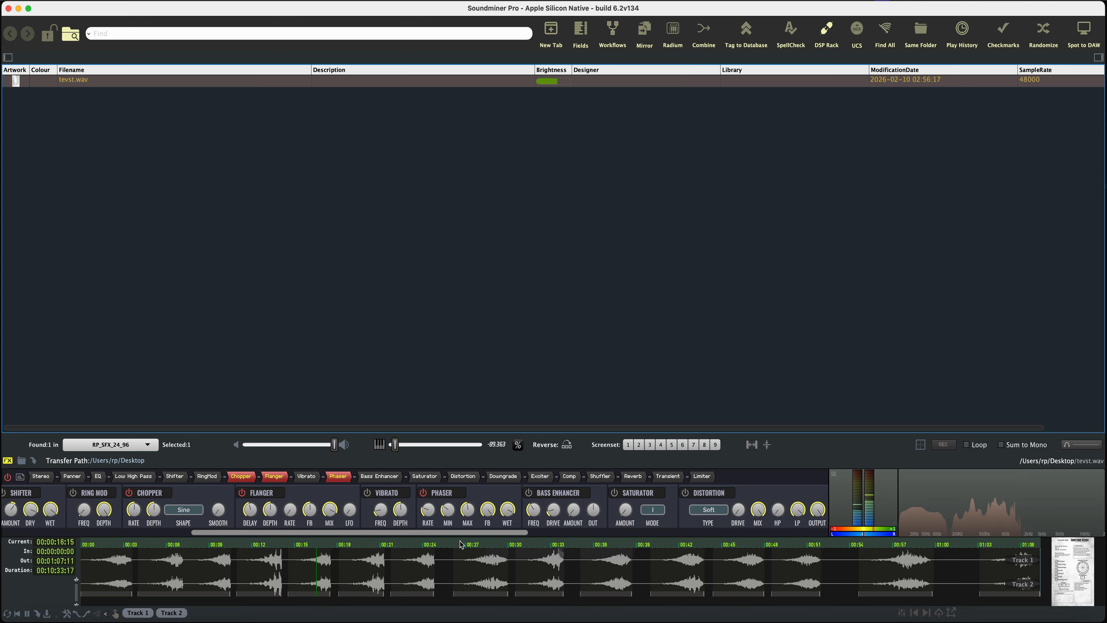
left_click_drag(506, 511, 496, 550)
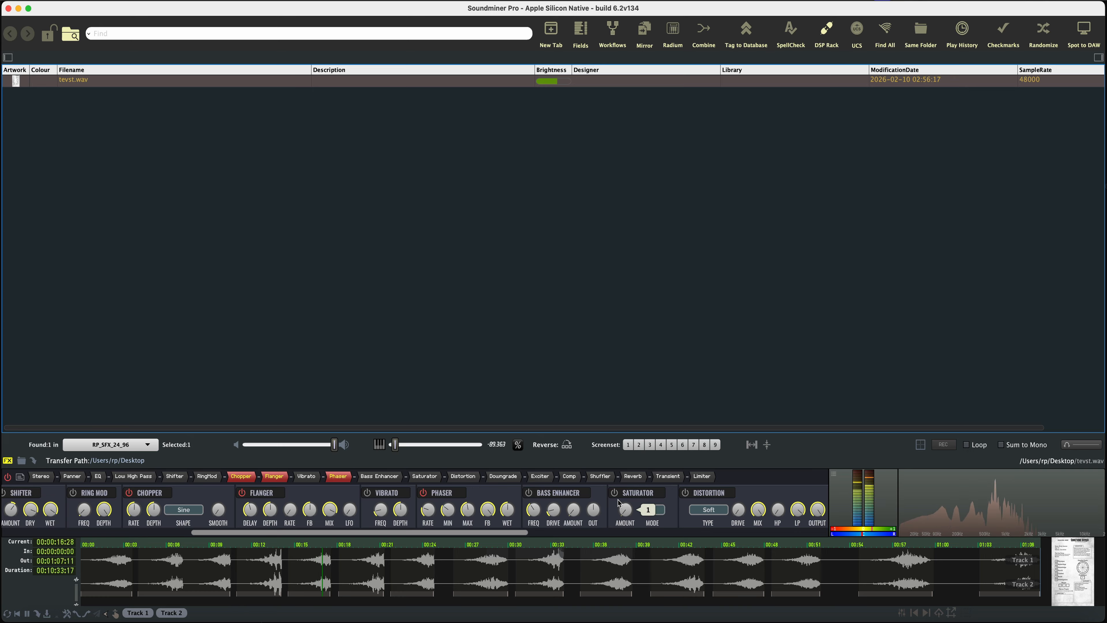
left_click(367, 492)
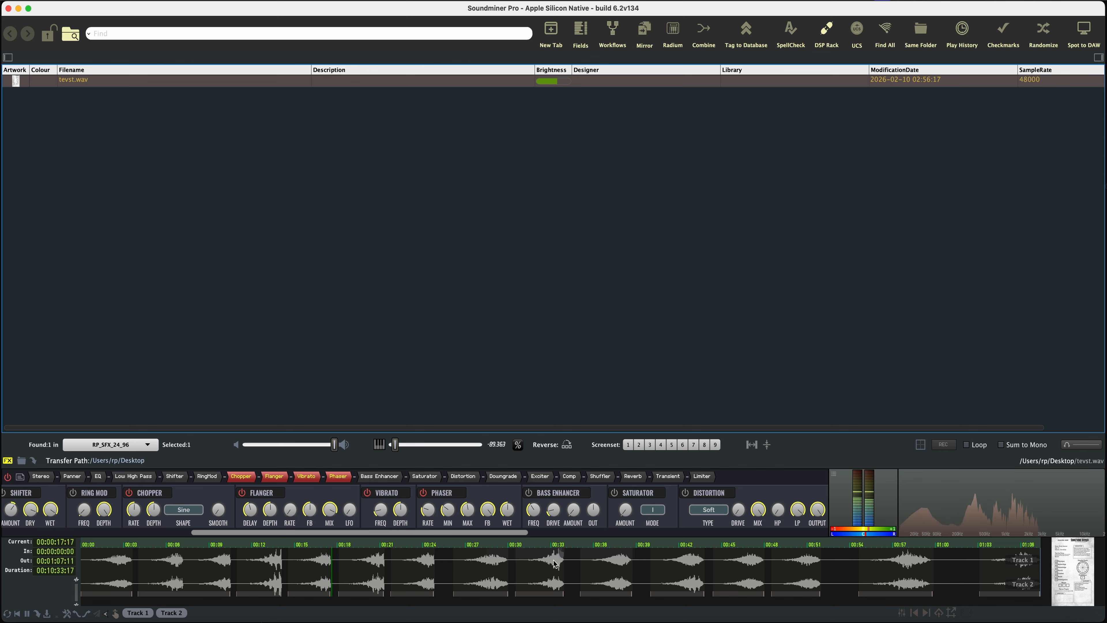
Audition the reversed file from about 32 seconds, raise the pitch to about -11.8 %, and stop playback
left_click(535, 569)
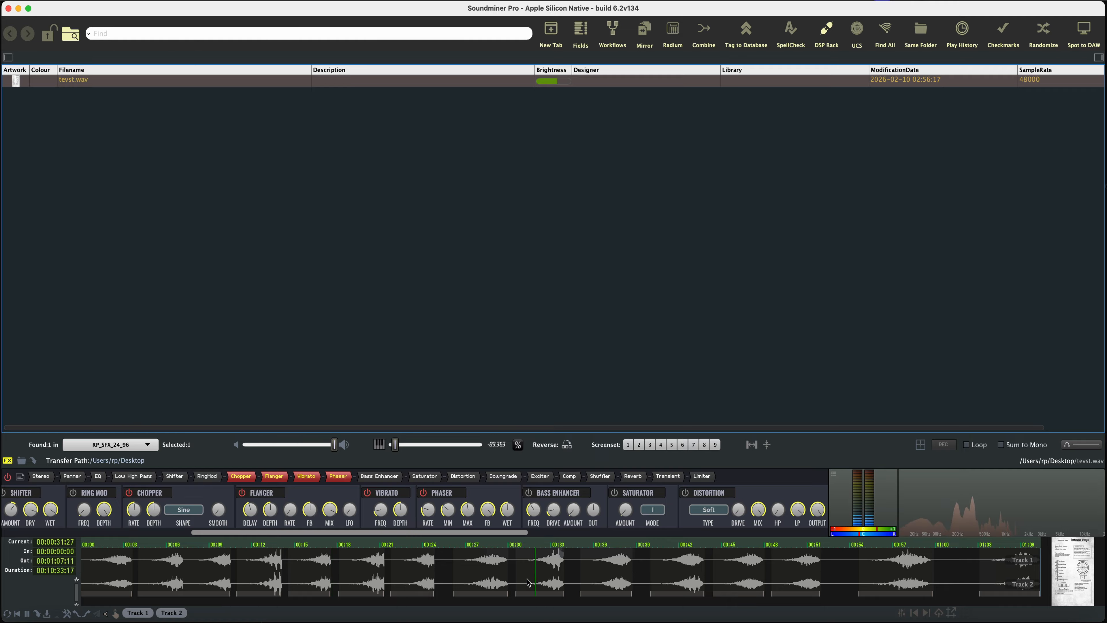
left_click_drag(400, 448, 430, 449)
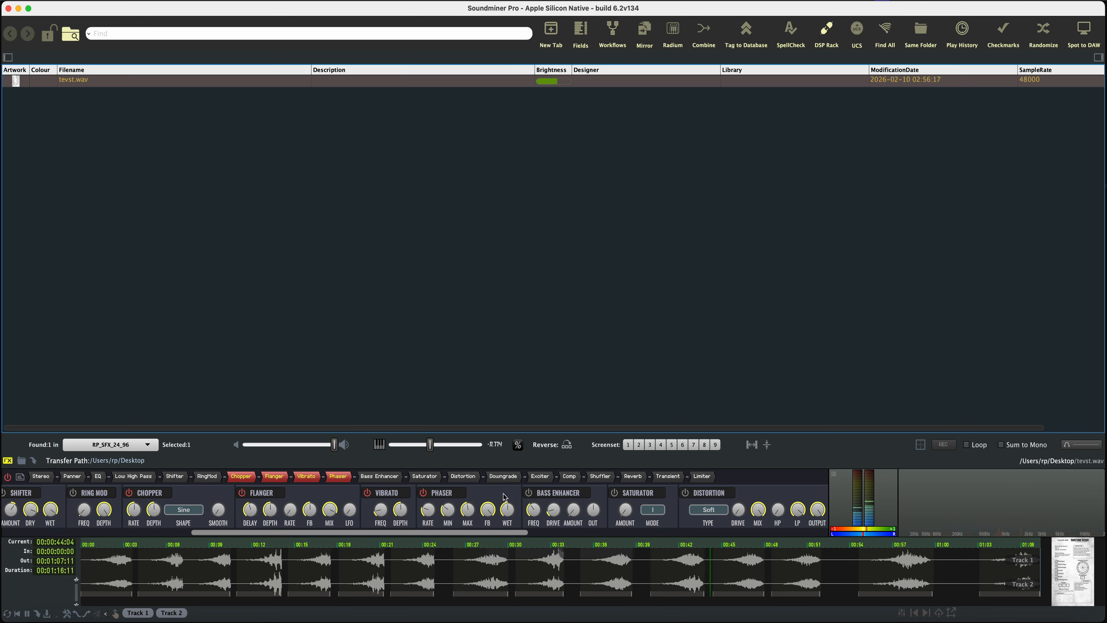
key("space")
Load the reversed tevst.wav into slot 1 of the Radium sampler and audition it on high and low keys
left_click(327, 0)
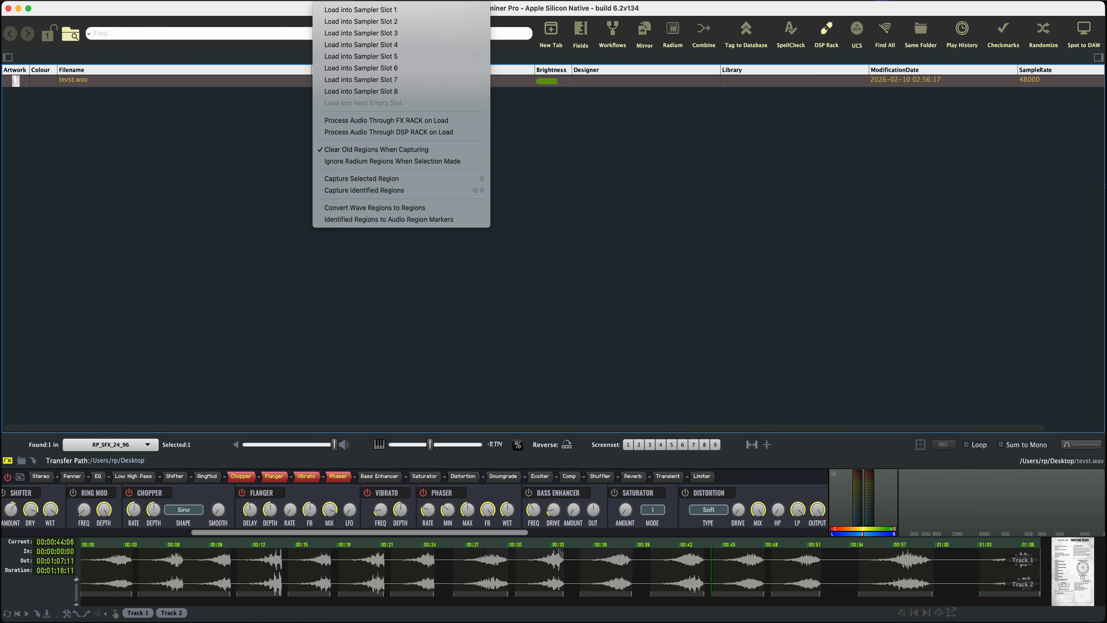
left_click(336, 6)
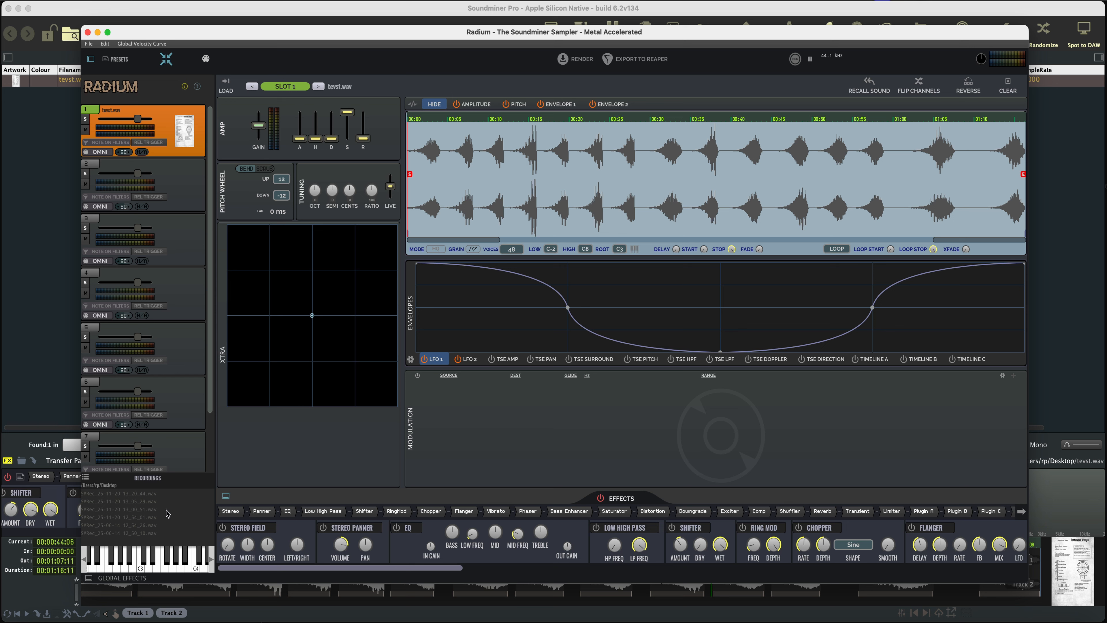
left_click(179, 569)
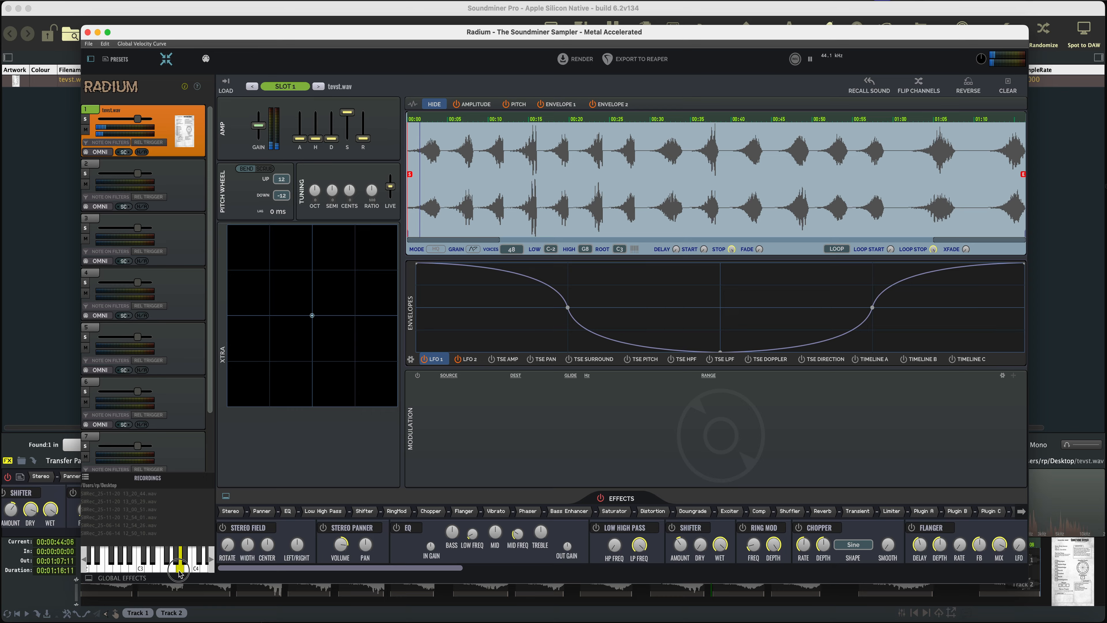
left_click(93, 569)
left_click(95, 569)
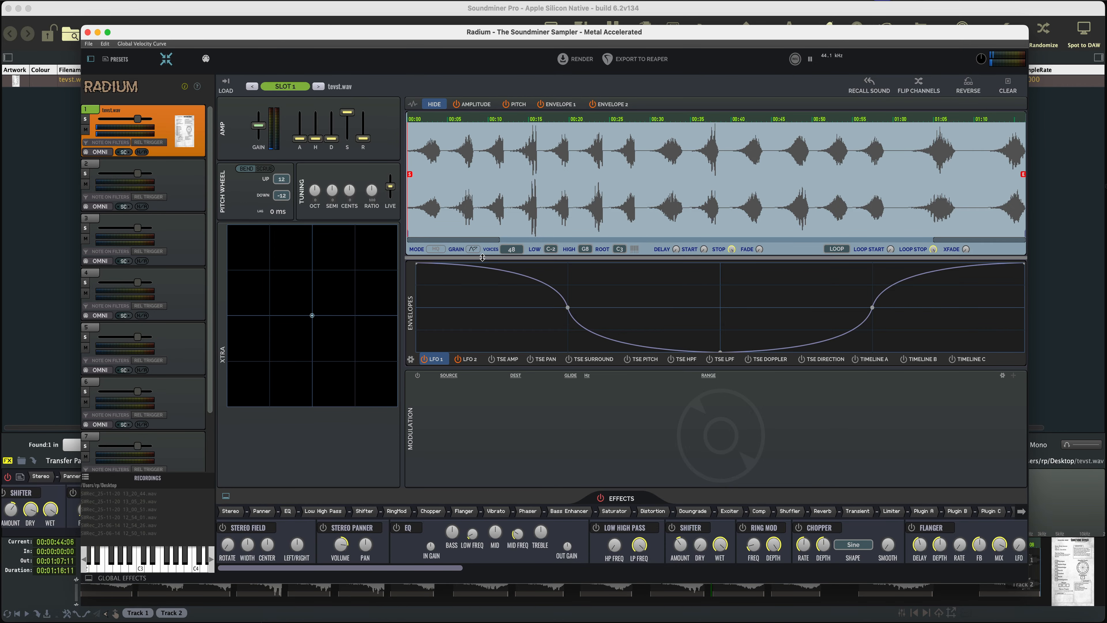
left_click_drag(703, 40, 658, 33)
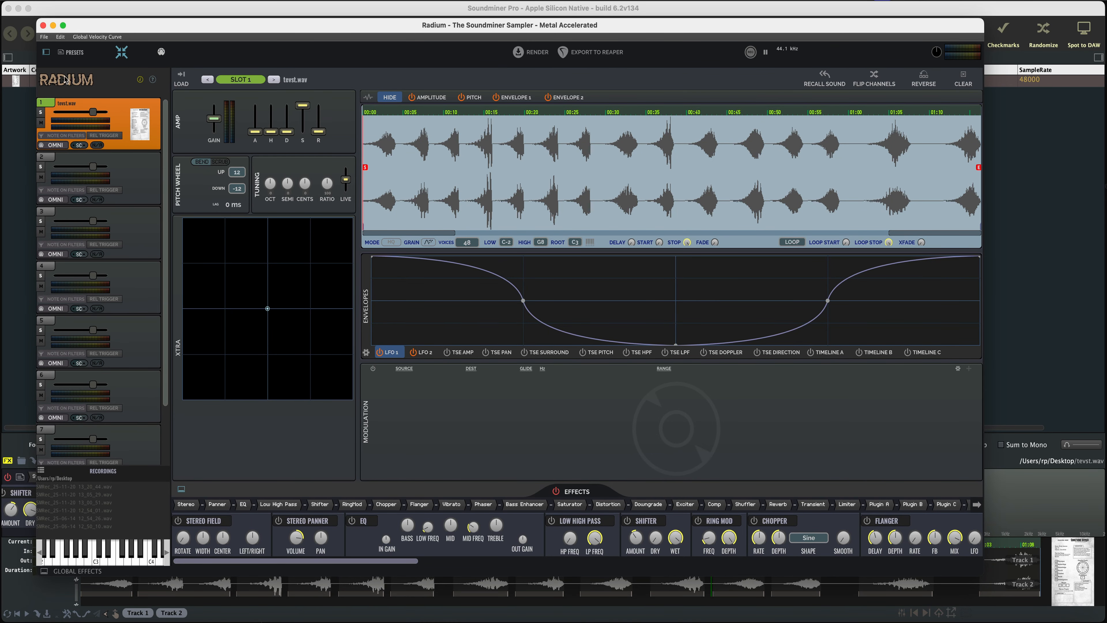
left_click(43, 26)
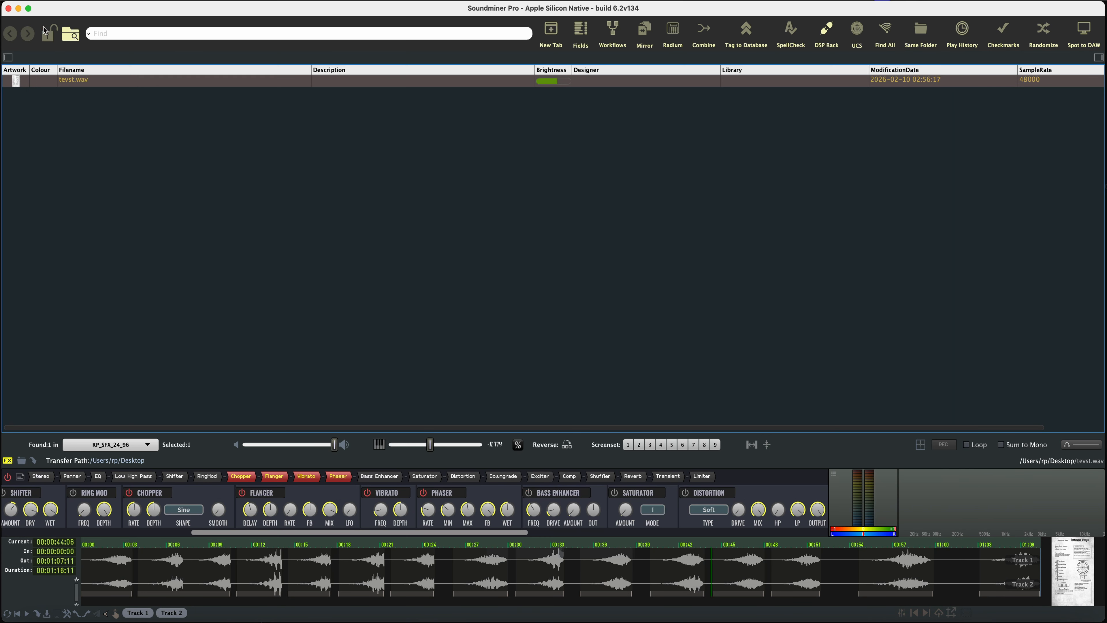